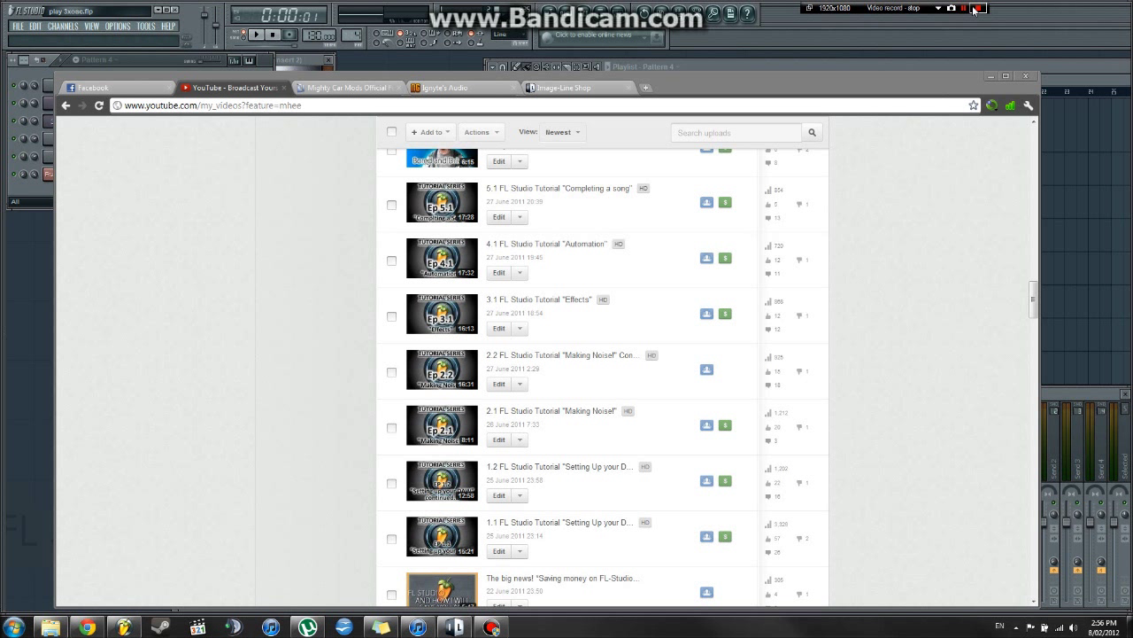
Start the screen capture and browse the YouTube Uploads list.
{"action": "left_click", "coordinate": [974, 9]}
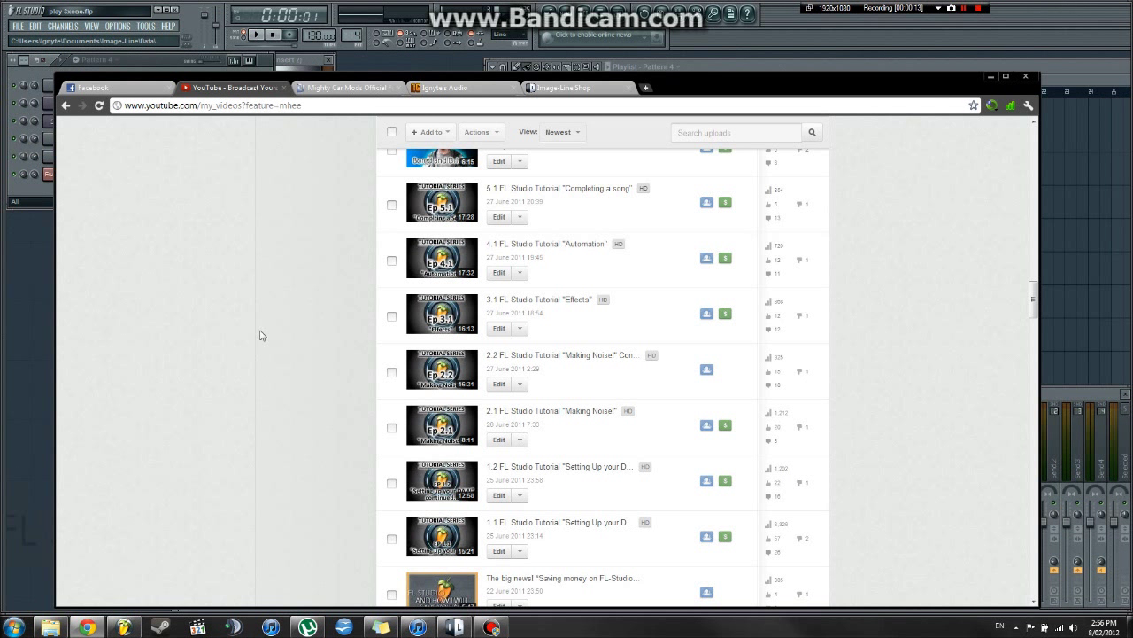
{"action": "scroll", "coordinate": [260, 333], "scroll_direction": "down", "scroll_amount": 2}
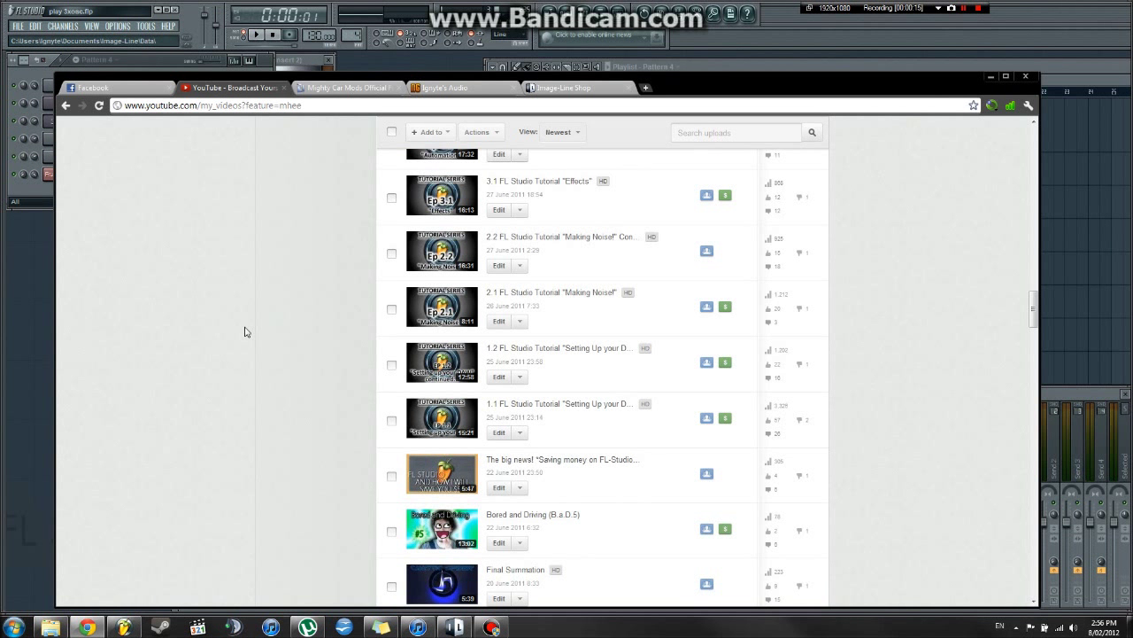
{"action": "scroll", "coordinate": [297, 366], "scroll_direction": "up", "scroll_amount": 2}
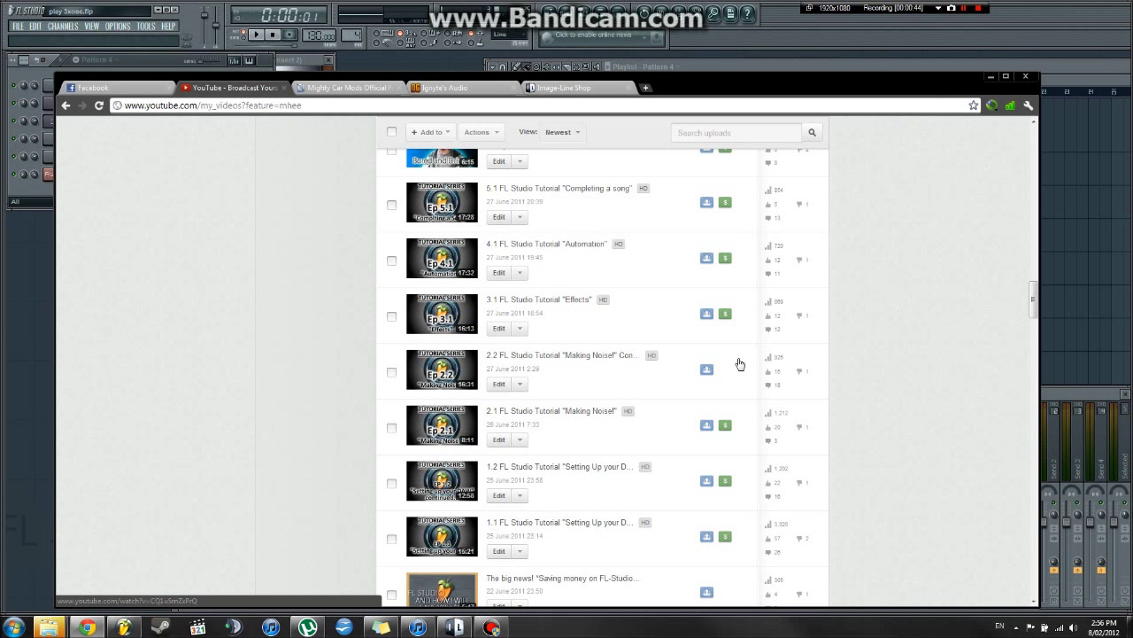
{"action": "scroll", "coordinate": [295, 336], "scroll_direction": "up", "scroll_amount": 2}
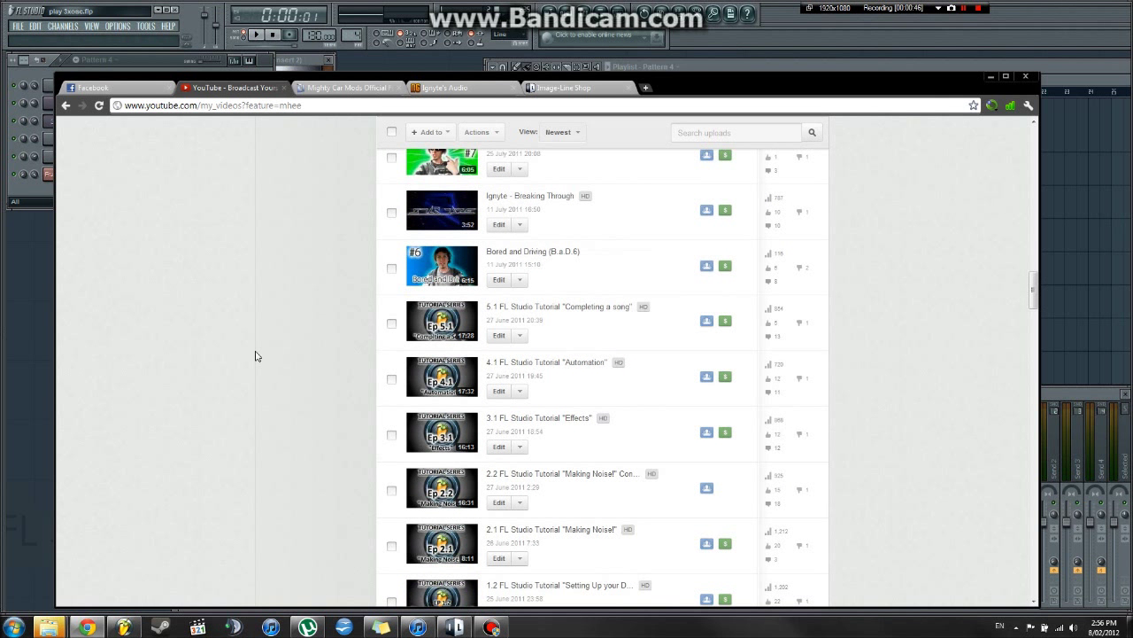
{"action": "scroll", "coordinate": [255, 355], "scroll_direction": "down", "scroll_amount": 2}
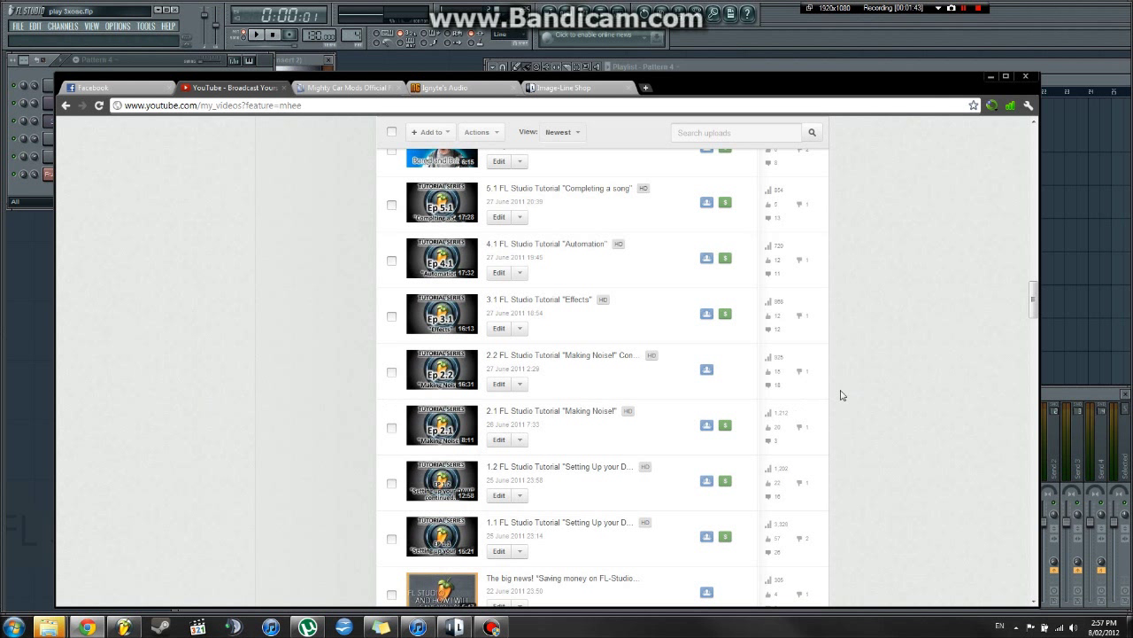
{"action": "scroll", "coordinate": [257, 448], "scroll_direction": "up", "scroll_amount": 6}
{"action": "scroll", "coordinate": [266, 430], "scroll_direction": "down", "scroll_amount": 6}
{"action": "scroll", "coordinate": [379, 409], "scroll_direction": "up", "scroll_amount": 1}
{"action": "scroll", "coordinate": [268, 434], "scroll_direction": "up", "scroll_amount": 1}
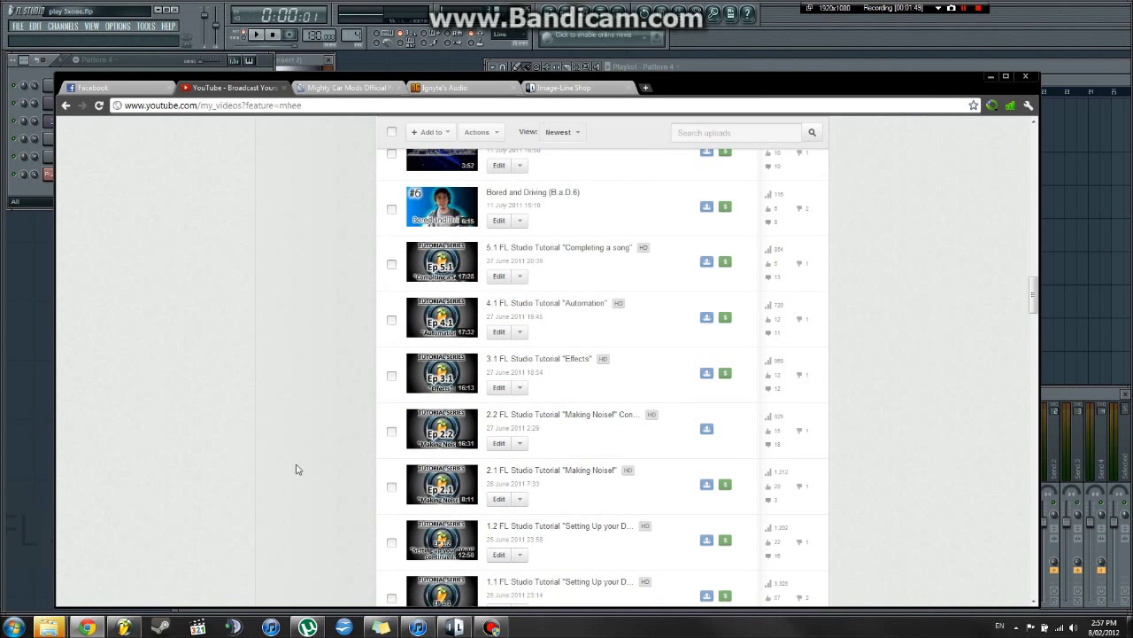
{"action": "scroll", "coordinate": [320, 429], "scroll_direction": "down", "scroll_amount": 1}
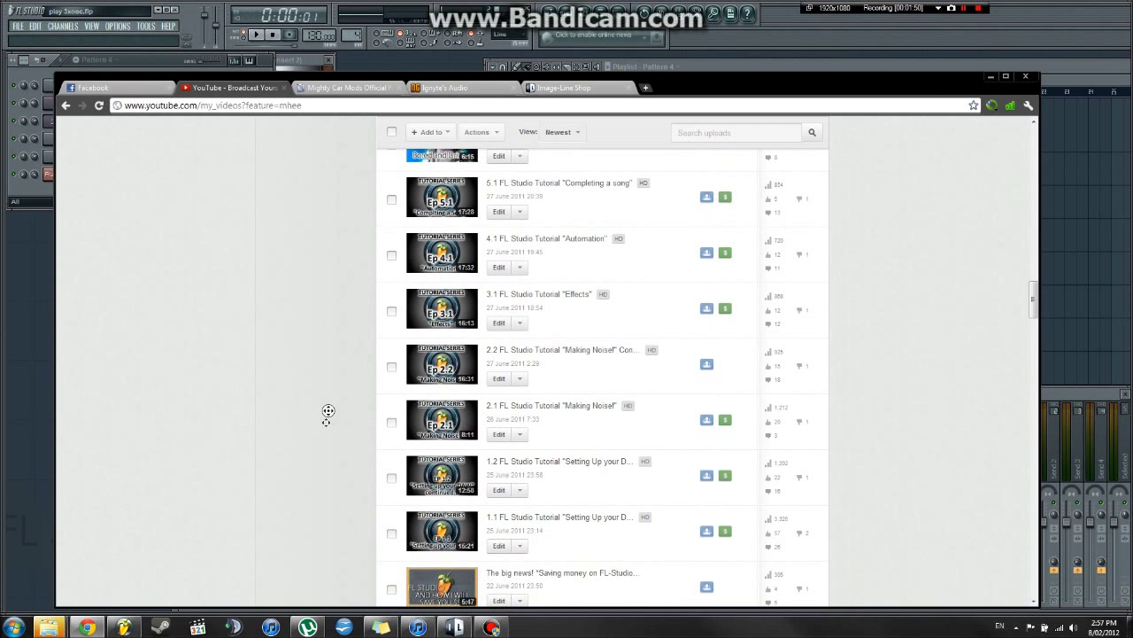
{"action": "scroll", "coordinate": [326, 422], "scroll_direction": "up", "scroll_amount": 1}
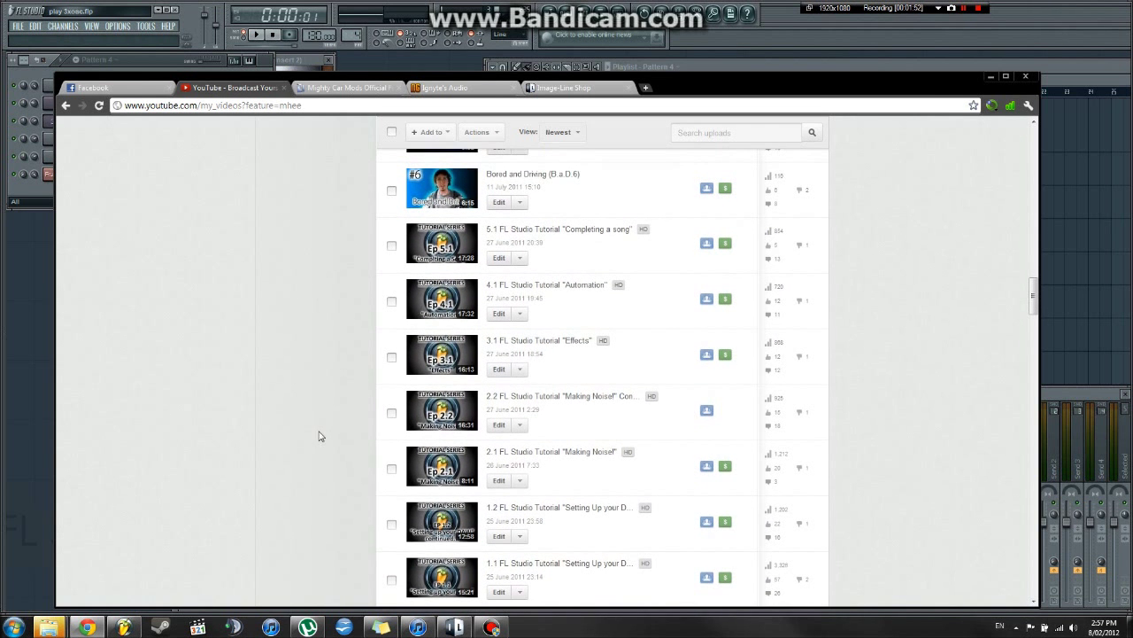
{"action": "scroll", "coordinate": [307, 332], "scroll_direction": "down", "scroll_amount": 1}
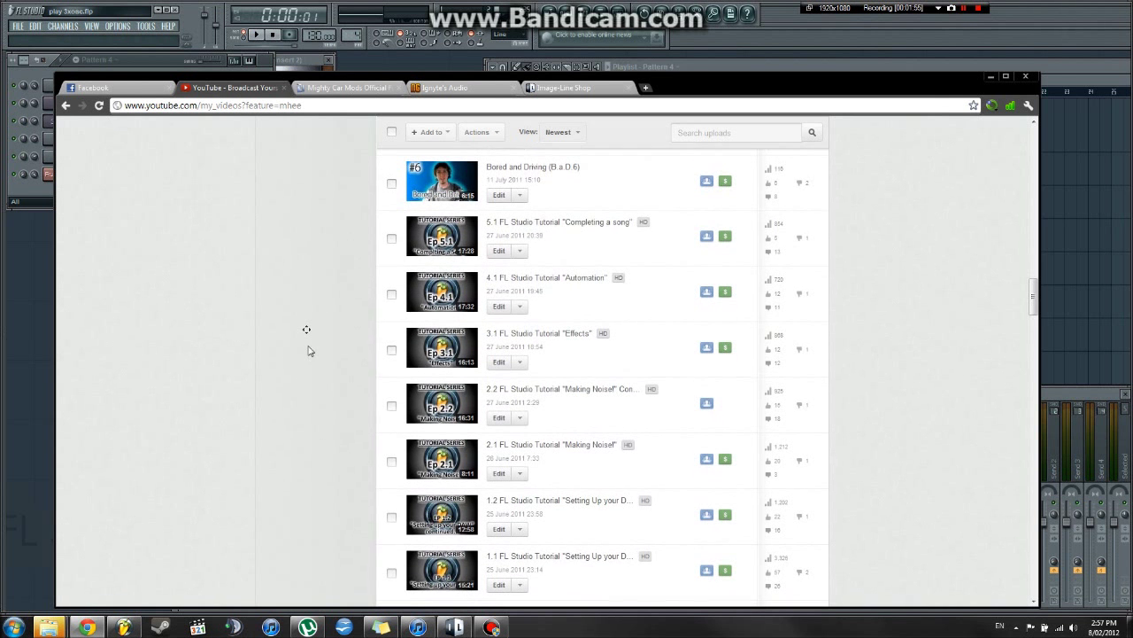
{"action": "scroll", "coordinate": [283, 383], "scroll_direction": "down", "scroll_amount": 1}
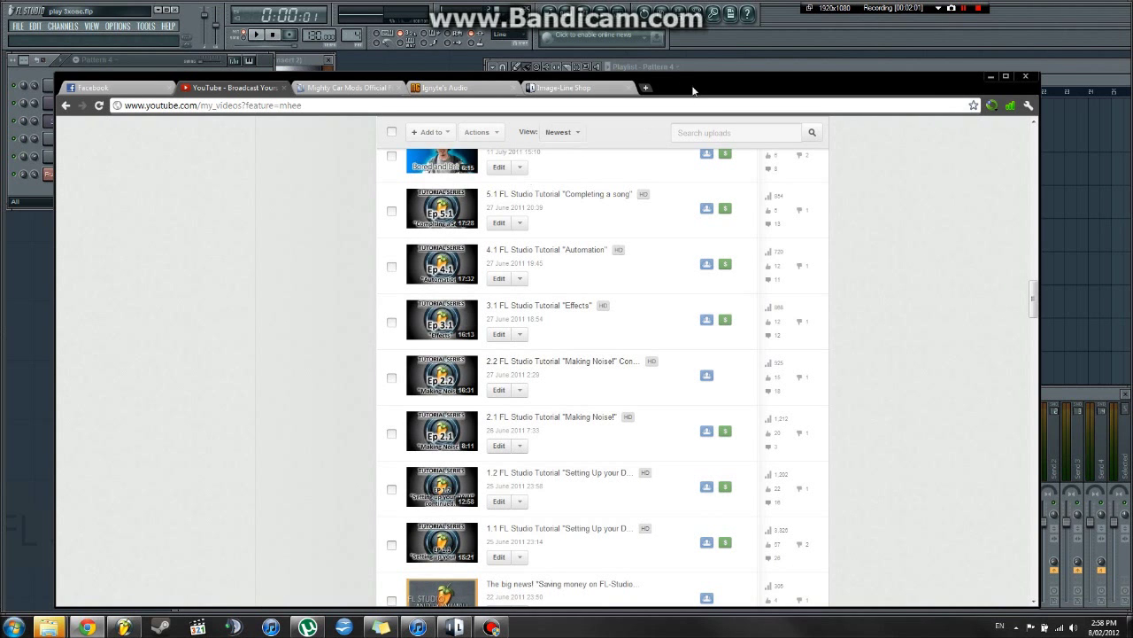
Reposition the YouTube Video Manager browser window on screen.
{"action": "mouse_move", "coordinate": [693, 81]}
{"action": "left_mouse_down"}
{"action": "mouse_move", "coordinate": [689, 95]}
{"action": "mouse_move", "coordinate": [700, 72]}
{"action": "left_mouse_up"}
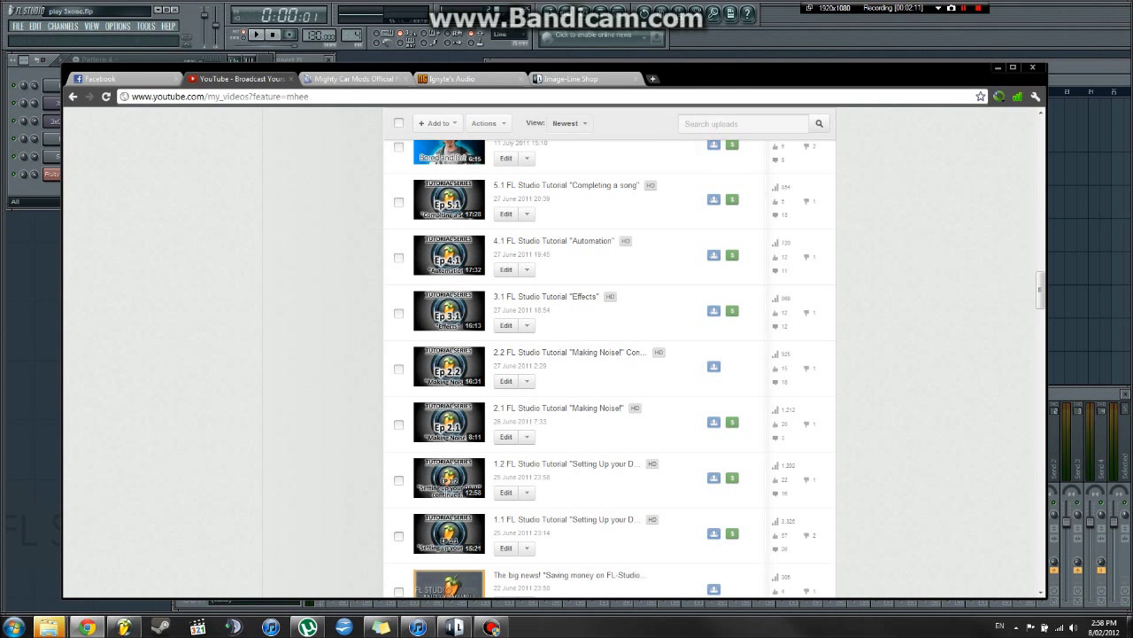
{"action": "left_click_drag", "start_coordinate": [943, 85], "coordinate": [922, 69]}
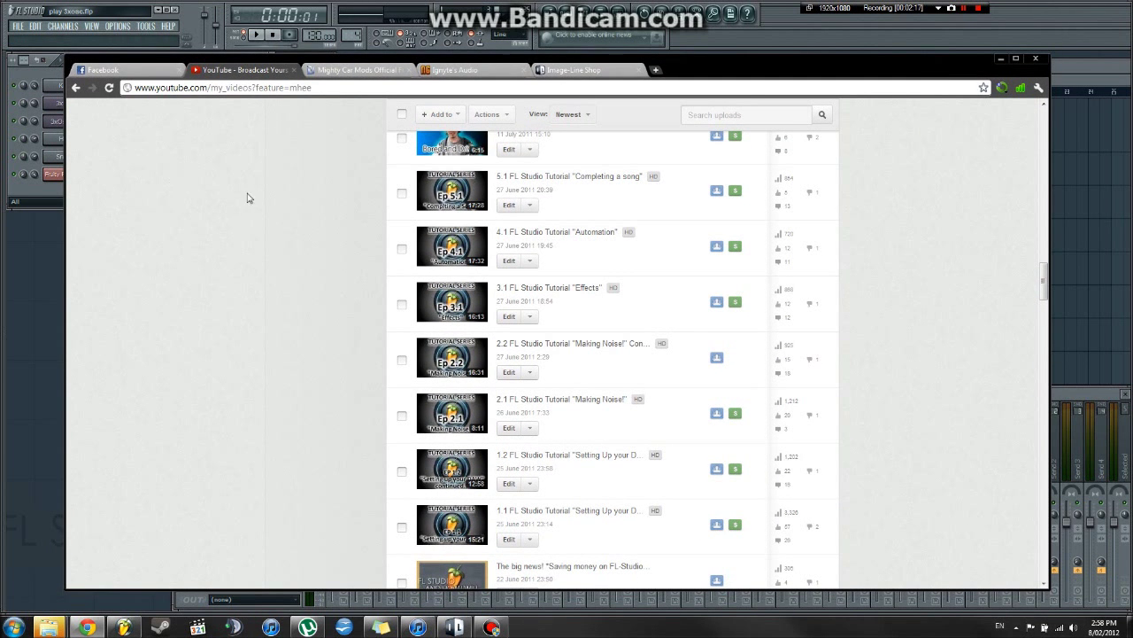
{"action": "left_click_drag", "start_coordinate": [748, 77], "coordinate": [764, 95]}
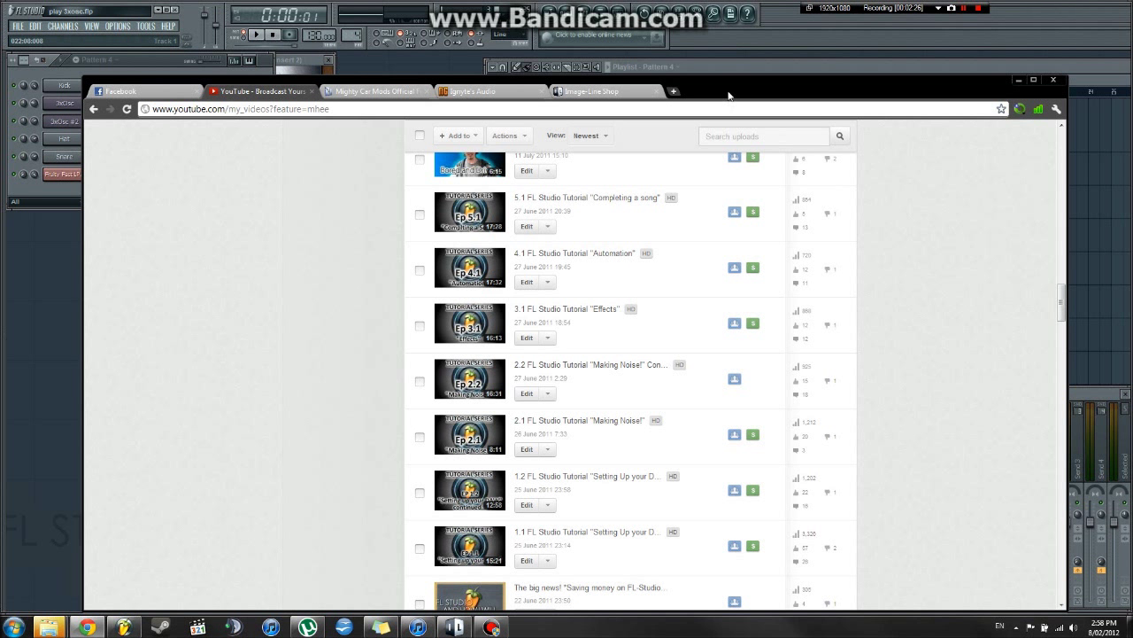
{"action": "left_click_drag", "start_coordinate": [728, 95], "coordinate": [710, 82]}
Scroll the Uploads list back to the top and minimize the browser.
{"action": "scroll", "coordinate": [331, 443], "scroll_direction": "up", "scroll_amount": 1}
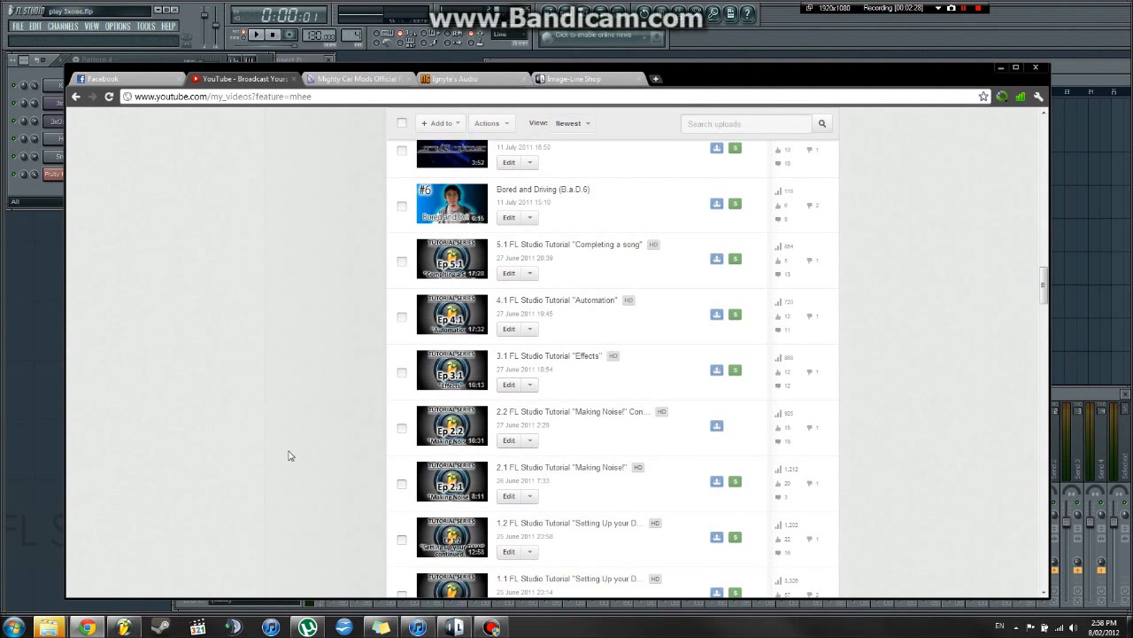
{"action": "scroll", "coordinate": [274, 457], "scroll_direction": "up", "scroll_amount": 10}
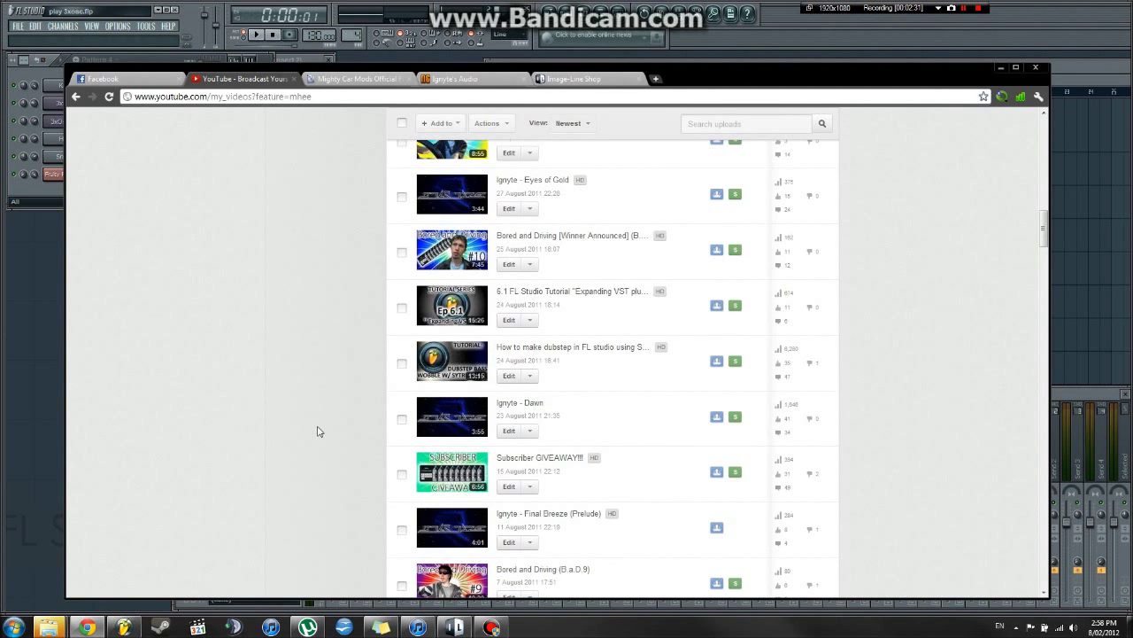
{"action": "scroll", "coordinate": [319, 432], "scroll_direction": "up", "scroll_amount": 2}
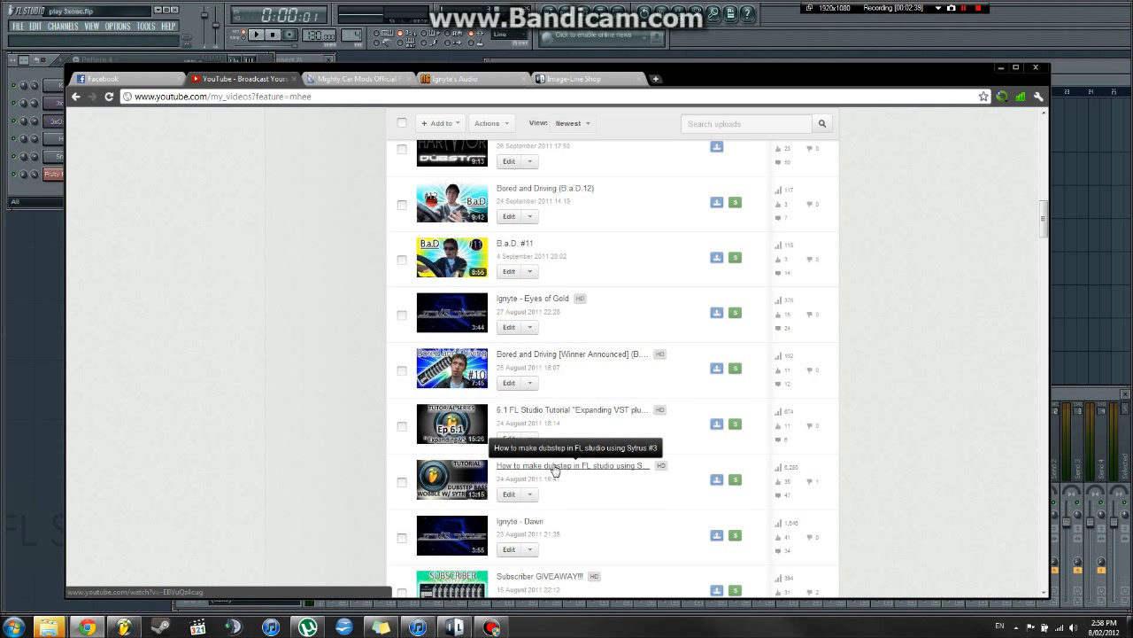
{"action": "scroll", "coordinate": [322, 480], "scroll_direction": "up", "scroll_amount": 2}
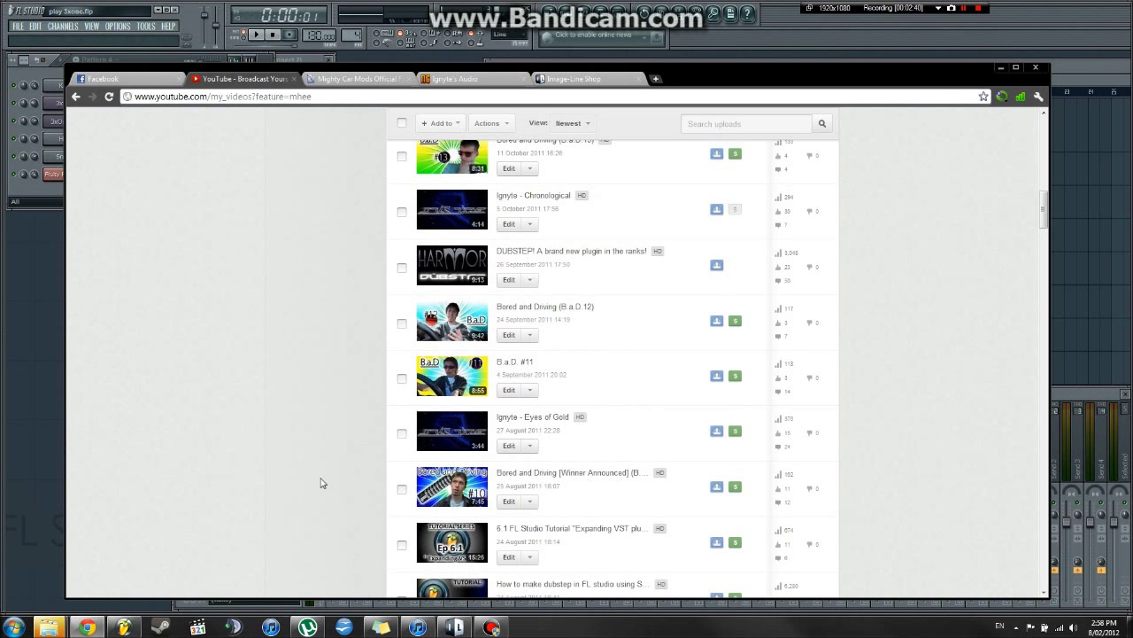
{"action": "scroll", "coordinate": [321, 483], "scroll_direction": "down", "scroll_amount": 2}
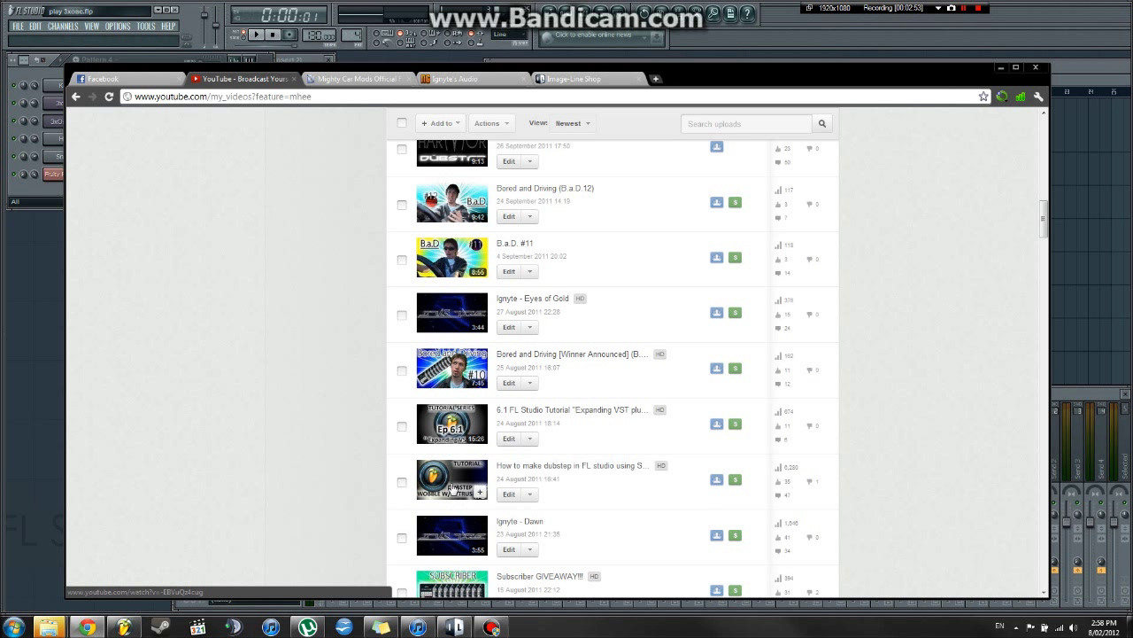
{"action": "scroll", "coordinate": [337, 493], "scroll_direction": "up", "scroll_amount": 2}
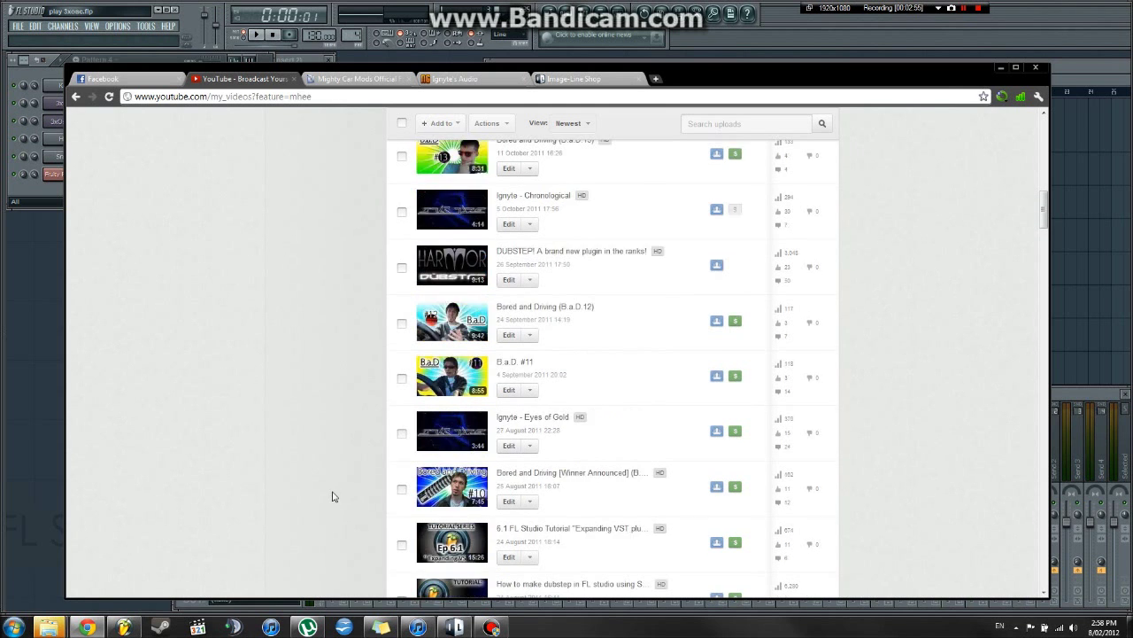
{"action": "scroll", "coordinate": [406, 370], "scroll_direction": "up", "scroll_amount": 5}
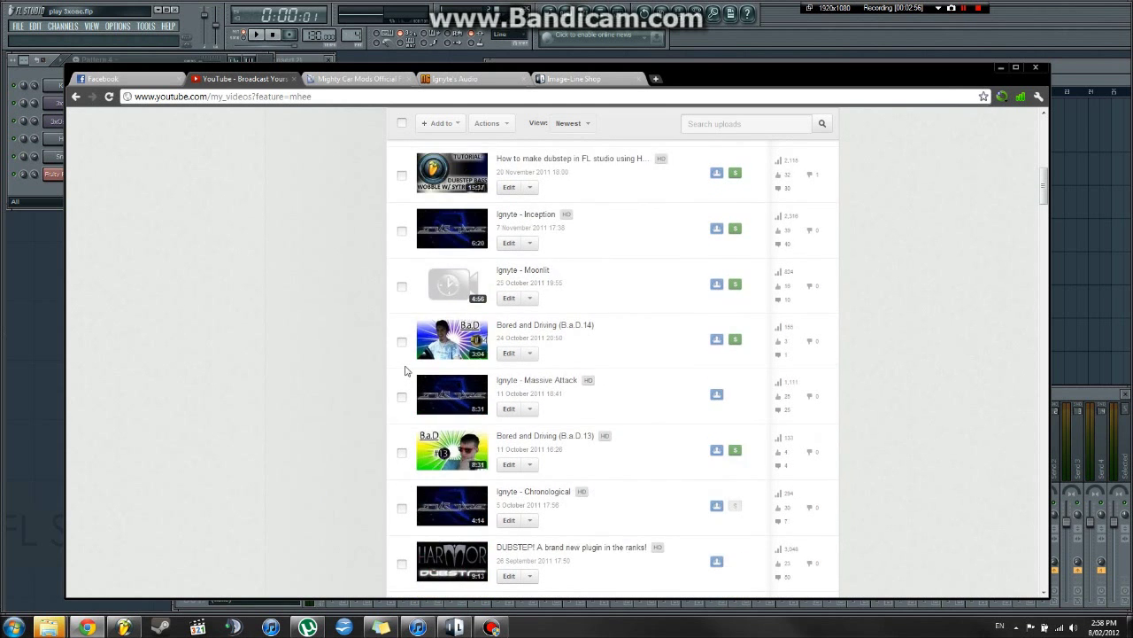
{"action": "scroll", "coordinate": [406, 370], "scroll_direction": "up", "scroll_amount": 4}
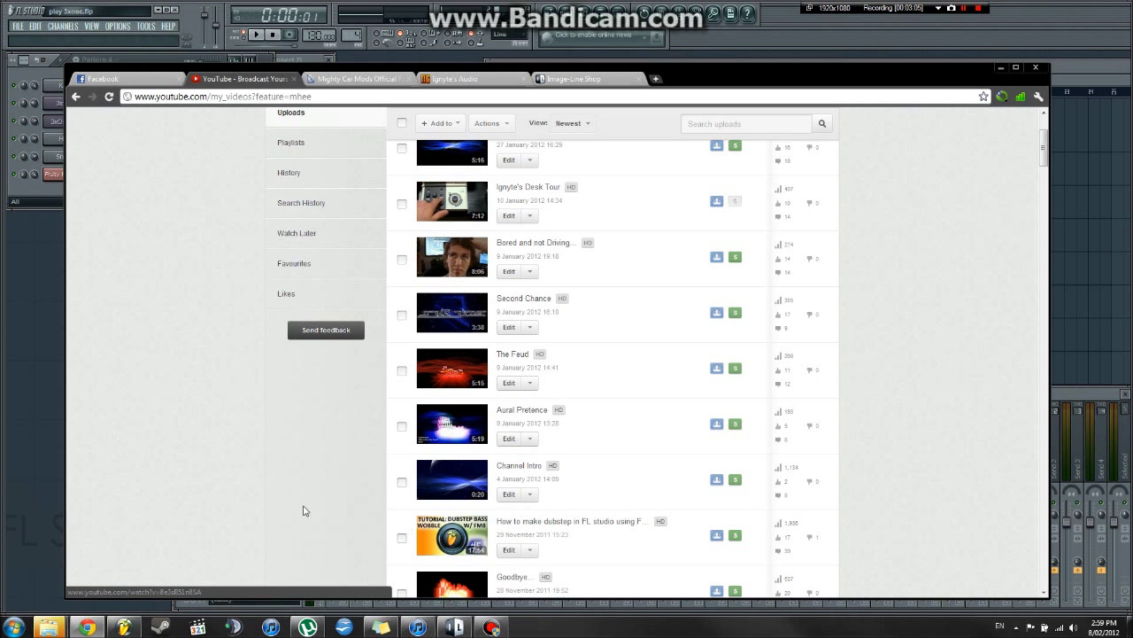
{"action": "scroll", "coordinate": [235, 496], "scroll_direction": "up", "scroll_amount": 2}
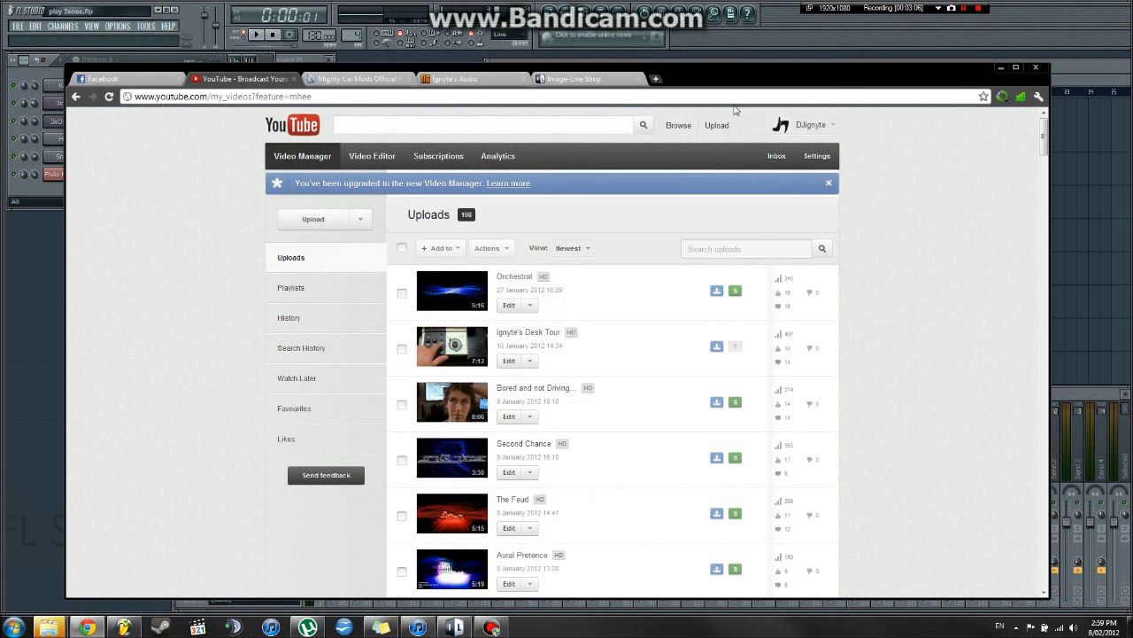
{"action": "left_click", "coordinate": [1006, 68]}
Move the 3xOsc #2 settings window beside the playlist, then back to the left.
{"action": "left_click_drag", "start_coordinate": [641, 89], "coordinate": [980, 143]}
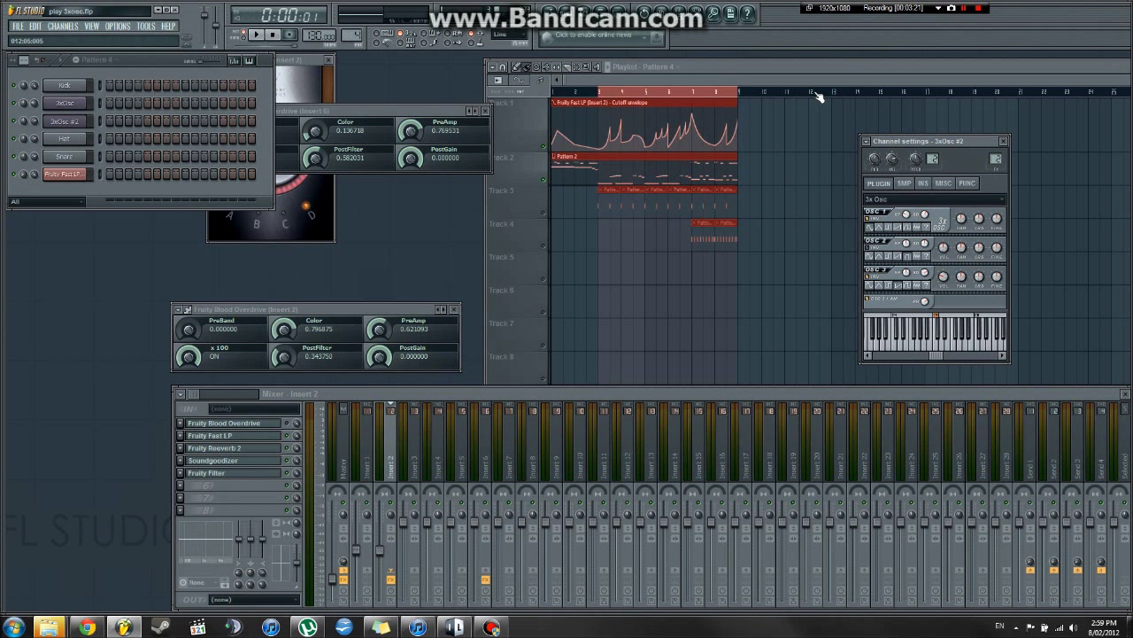
{"action": "left_click_drag", "start_coordinate": [967, 137], "coordinate": [486, 128]}
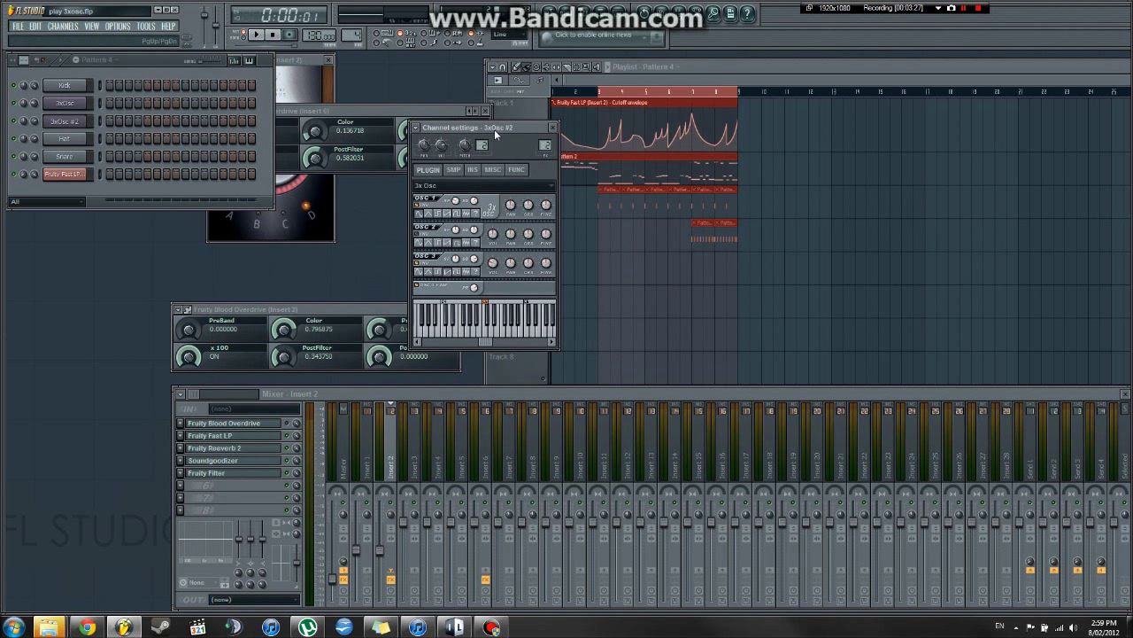
Insert a new 3x Osc channel, 3xOsc #3, from the Hat channel's menu.
{"action": "right_click", "coordinate": [63, 140]}
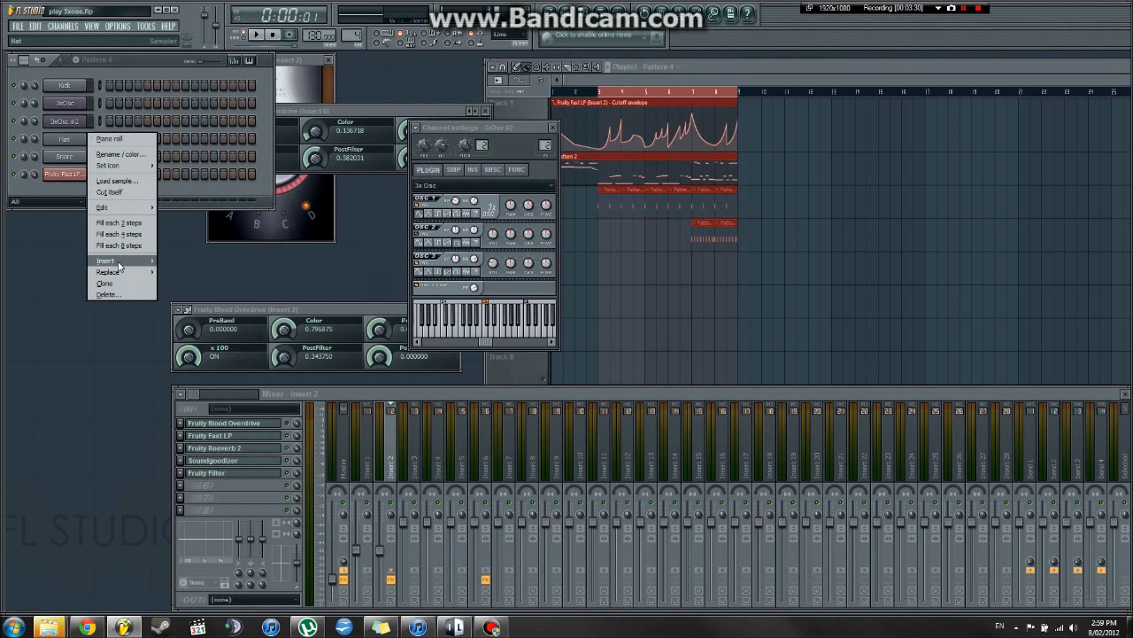
{"action": "mouse_move", "coordinate": [119, 266]}
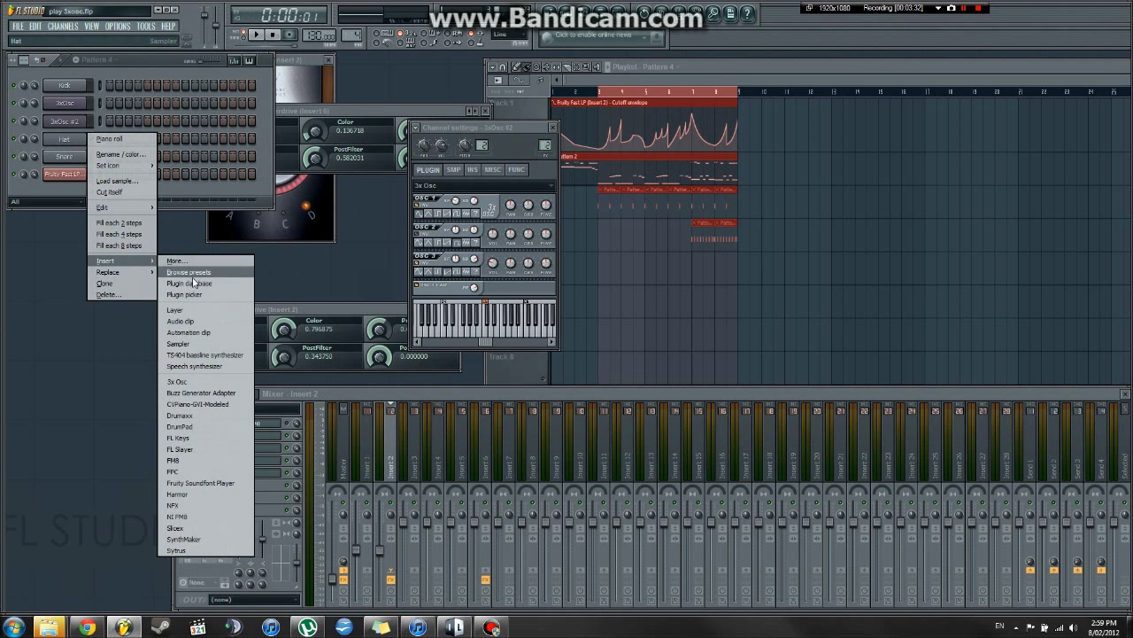
{"action": "left_click", "coordinate": [202, 387]}
{"action": "left_click_drag", "start_coordinate": [524, 140], "coordinate": [441, 125]}
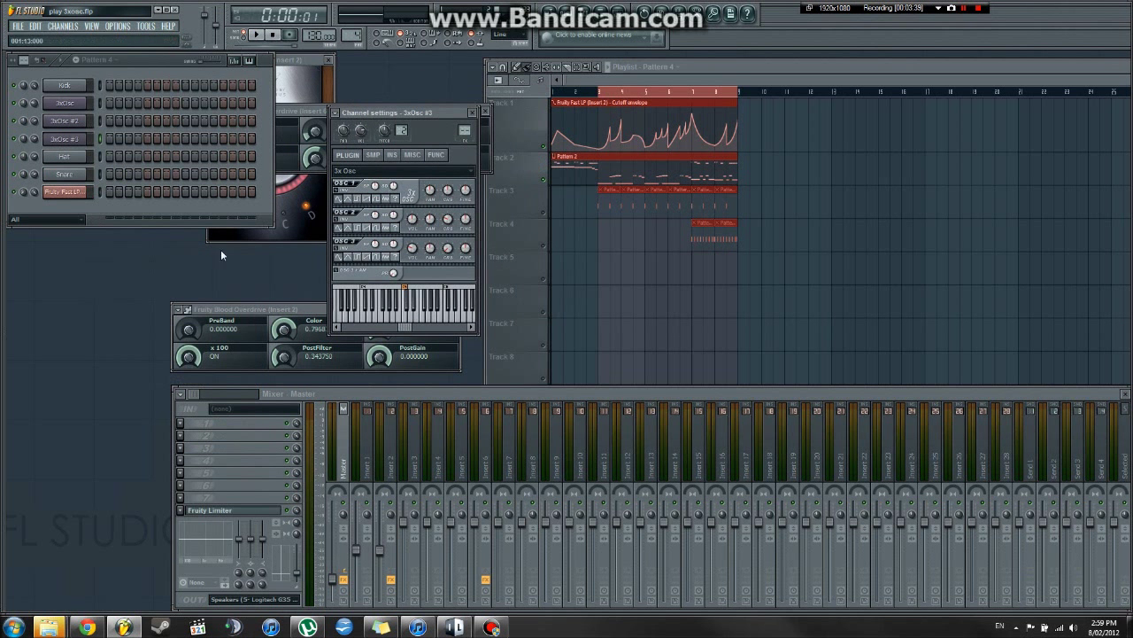
Audition 3xOsc #3 by playing several test notes on its keyboard.
{"action": "left_click", "coordinate": [343, 584]}
{"action": "left_click", "coordinate": [412, 317]}
{"action": "left_click", "coordinate": [434, 319]}
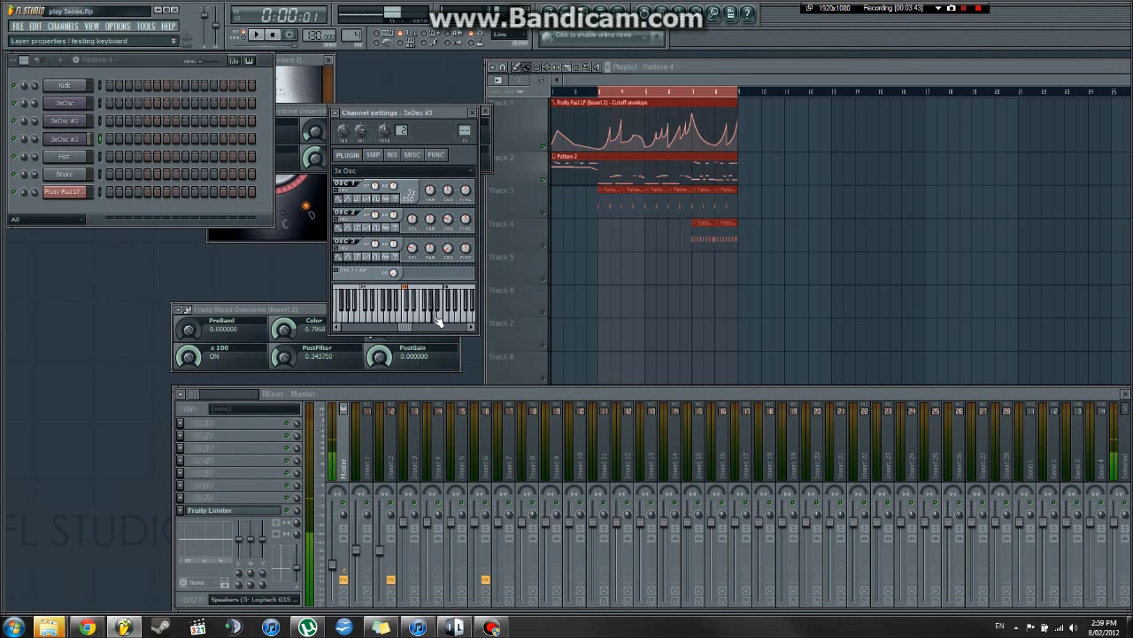
{"action": "left_click", "coordinate": [433, 317]}
{"action": "left_click", "coordinate": [410, 317]}
{"action": "left_click", "coordinate": [429, 318]}
{"action": "left_click", "coordinate": [443, 306]}
{"action": "left_click", "coordinate": [424, 310]}
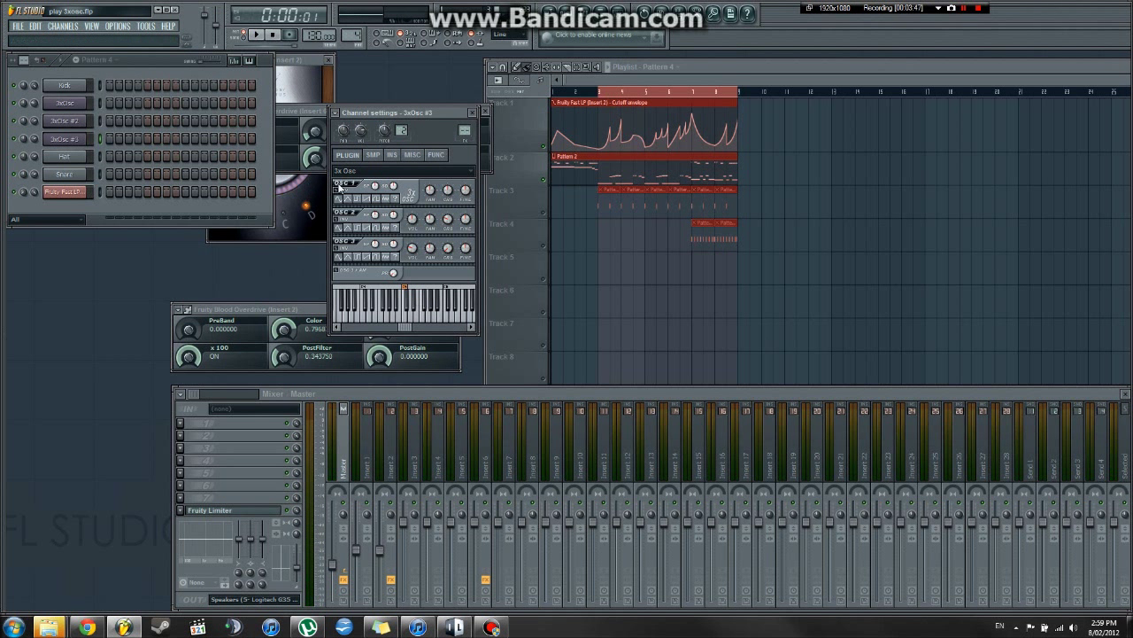
Set 3xOsc #3's stereo phase randomness to 39% and move its settings window aside.
{"action": "left_click_drag", "start_coordinate": [428, 113], "coordinate": [468, 117]}
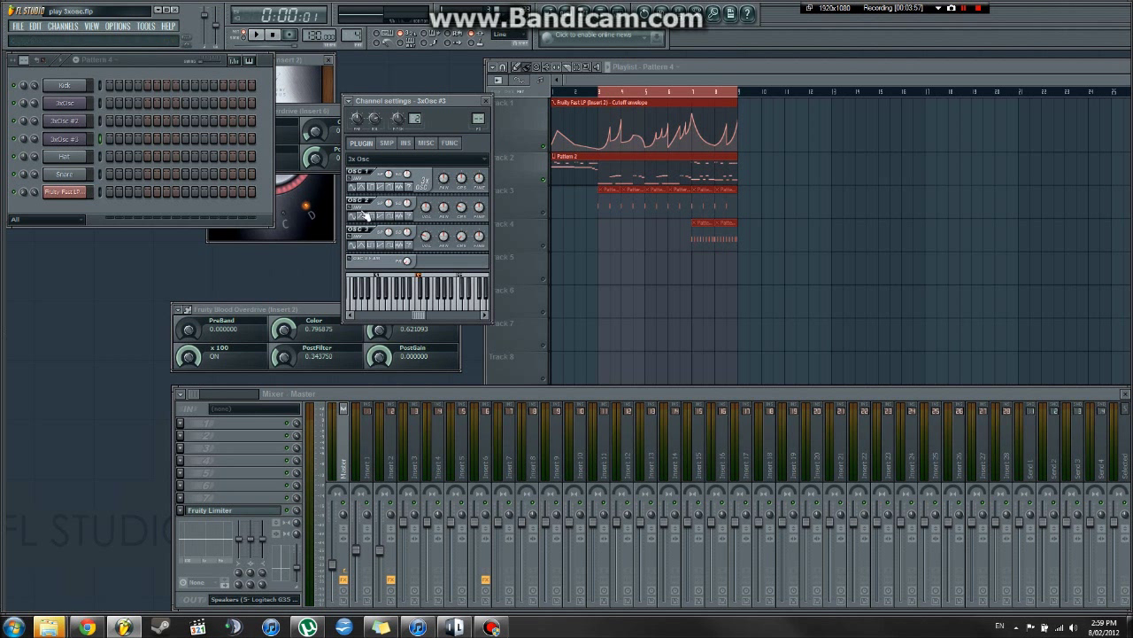
{"action": "left_click", "coordinate": [406, 260]}
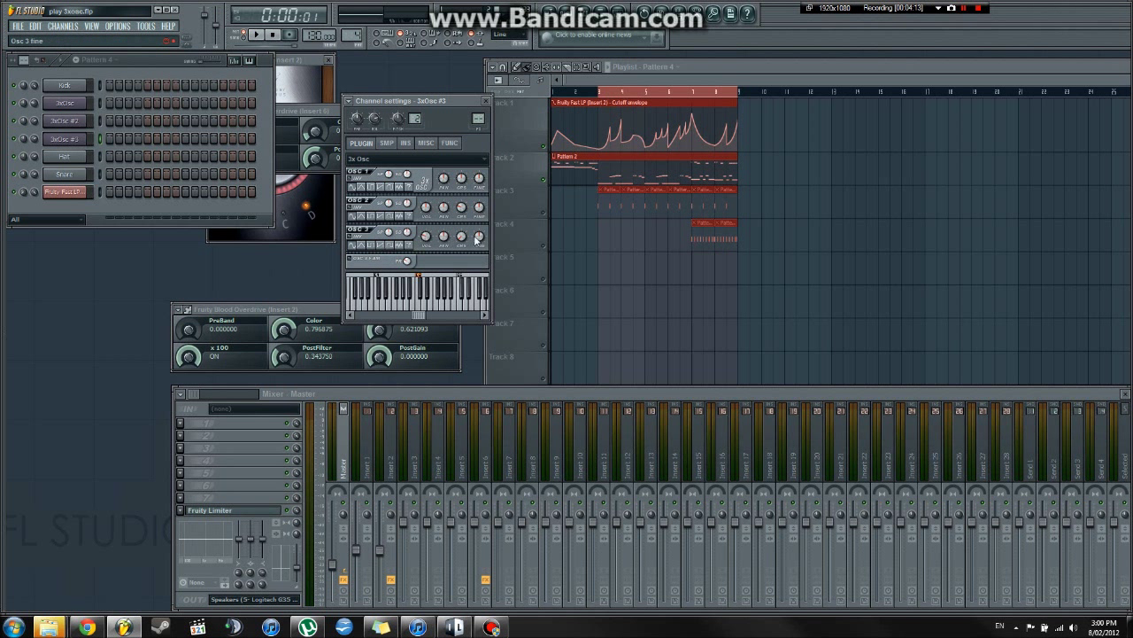
{"action": "left_click_drag", "start_coordinate": [457, 103], "coordinate": [893, 99]}
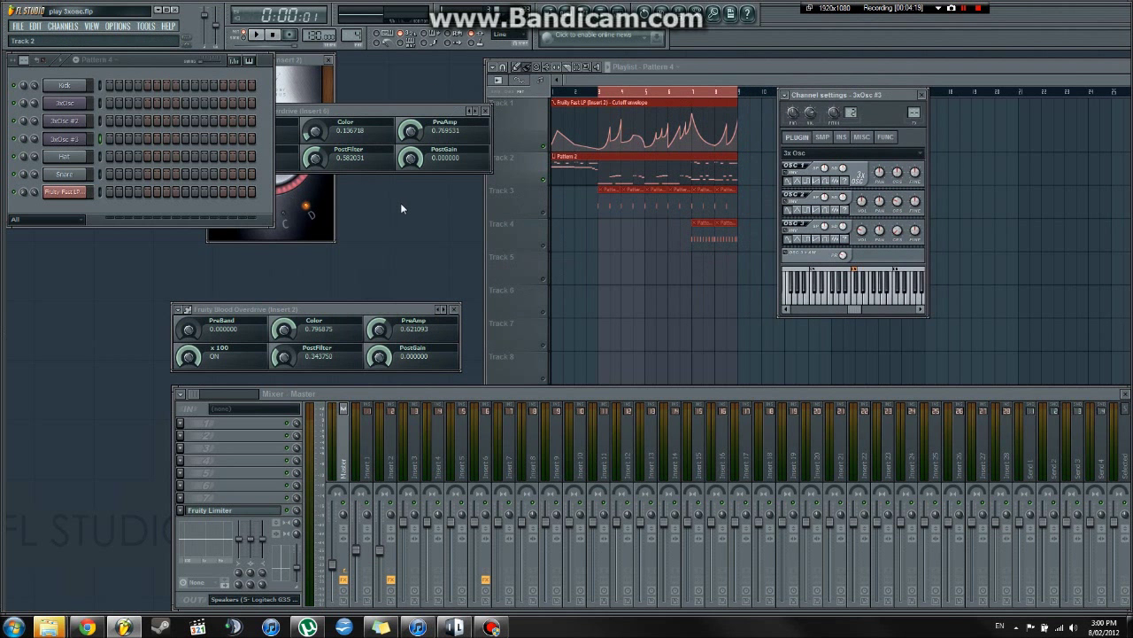
{"action": "left_click_drag", "start_coordinate": [893, 94], "coordinate": [1019, 57]}
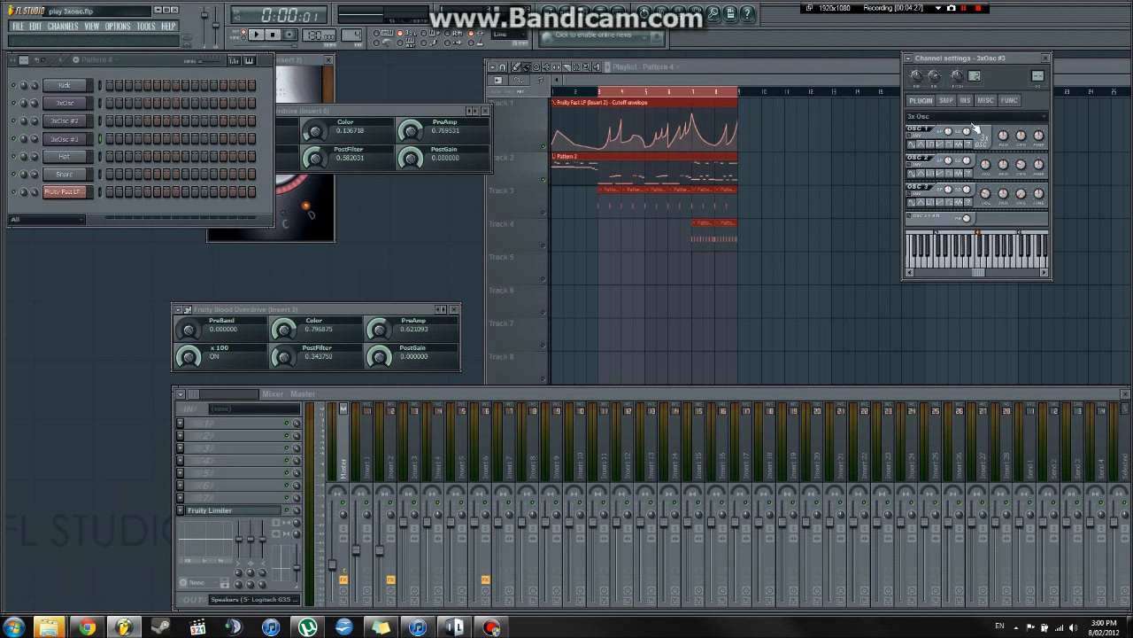
Switch the channel settings window from 3xOsc #3 to 3xOsc #2.
{"action": "left_click_drag", "start_coordinate": [1003, 56], "coordinate": [441, 74]}
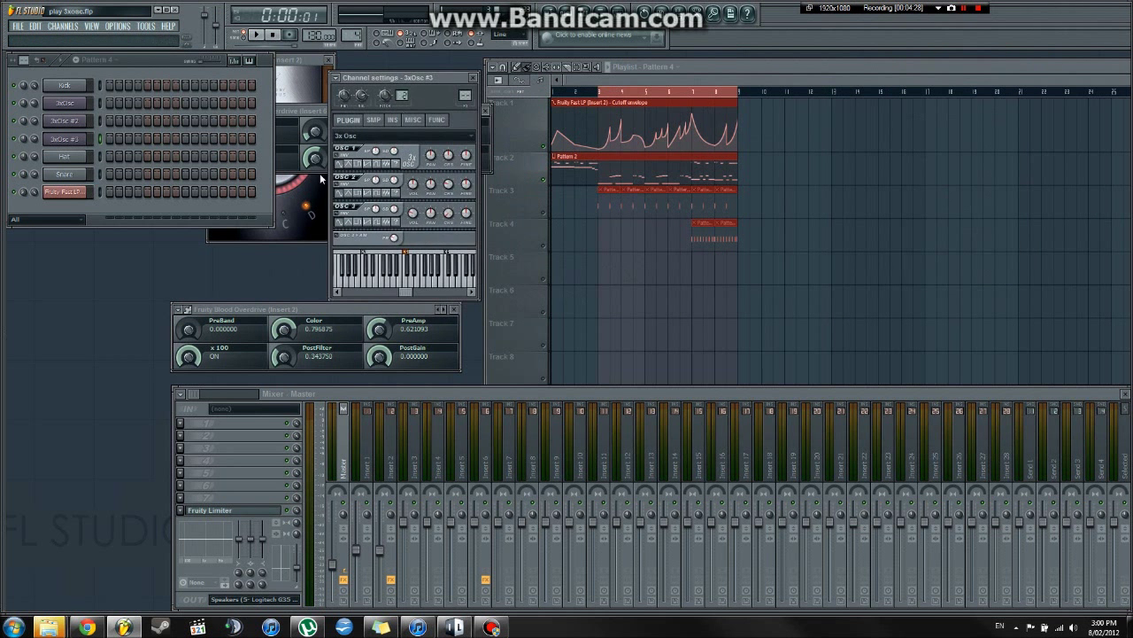
{"action": "key", "text": "Up"}
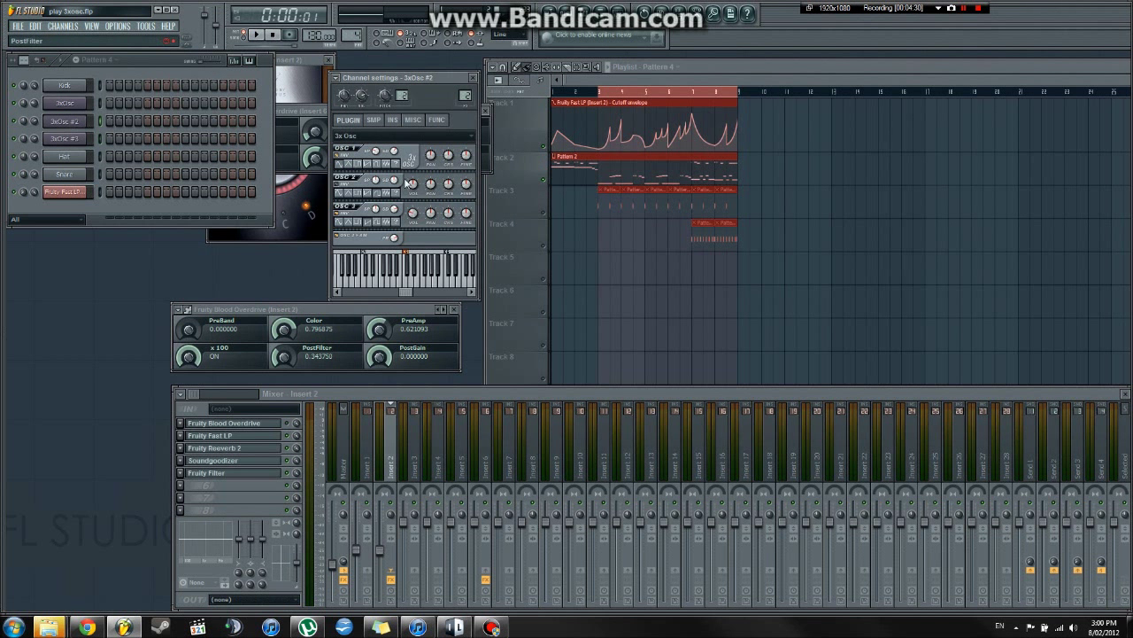
{"action": "left_click_drag", "start_coordinate": [444, 76], "coordinate": [454, 105]}
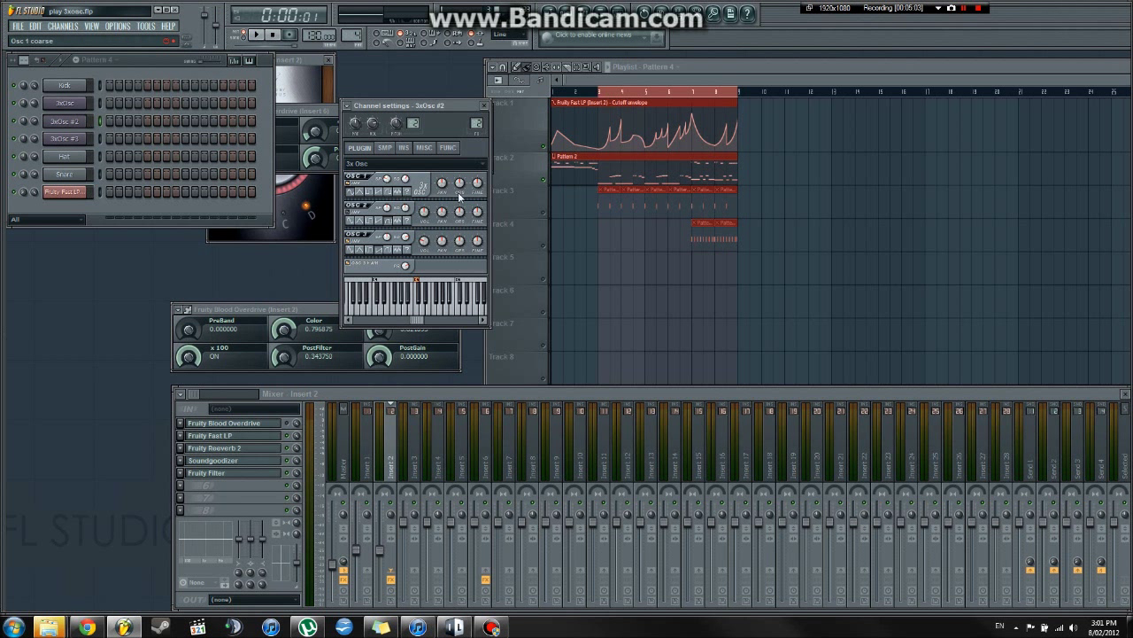
Lower oscillator 1's coarse pitch (-4, then -1 semitone) and detune it -20 cents.
{"action": "left_click_drag", "start_coordinate": [459, 184], "coordinate": [460, 196]}
{"action": "left_click_drag", "start_coordinate": [477, 182], "coordinate": [477, 193]}
{"action": "left_click_drag", "start_coordinate": [460, 182], "coordinate": [459, 189]}
{"action": "left_click_drag", "start_coordinate": [462, 104], "coordinate": [455, 61]}
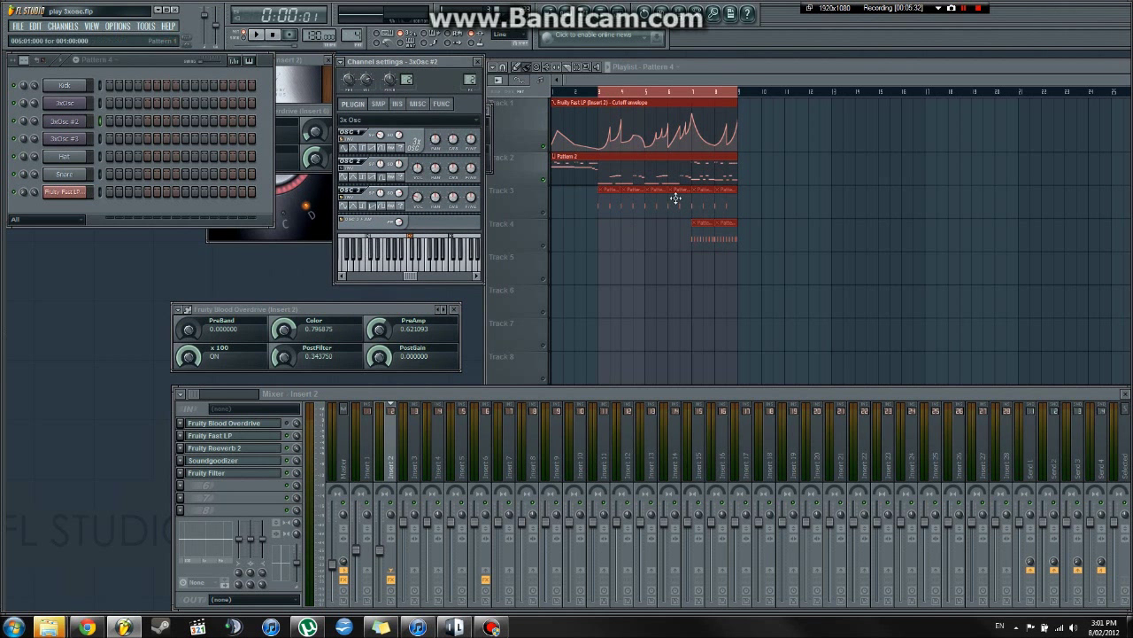
Open Insert 2's Fruity Fast LP effect and move it aside, keeping Insert 2 selected.
{"action": "left_click", "coordinate": [697, 79]}
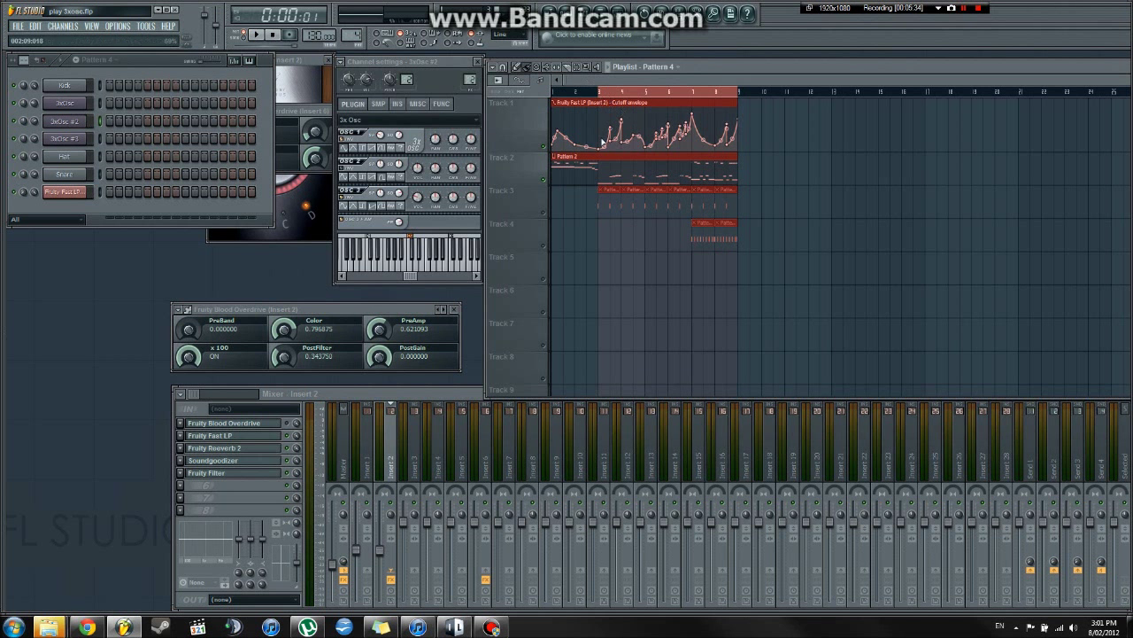
{"action": "left_click_drag", "start_coordinate": [447, 60], "coordinate": [422, 78]}
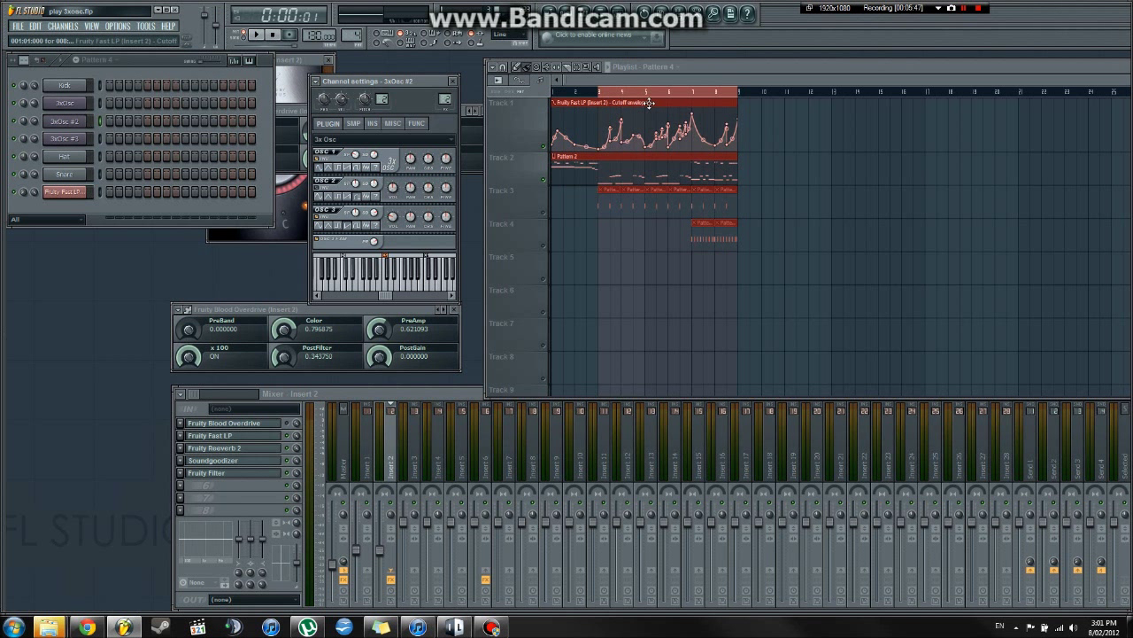
{"action": "left_click", "coordinate": [226, 436]}
{"action": "left_click_drag", "start_coordinate": [366, 308], "coordinate": [258, 249]}
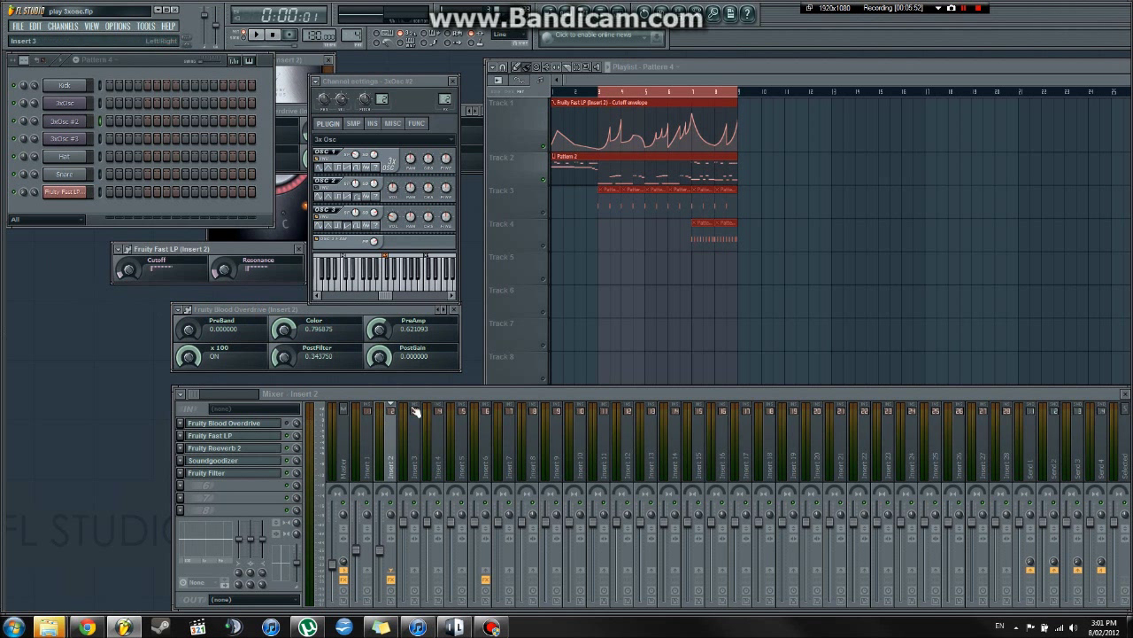
{"action": "left_click", "coordinate": [395, 446]}
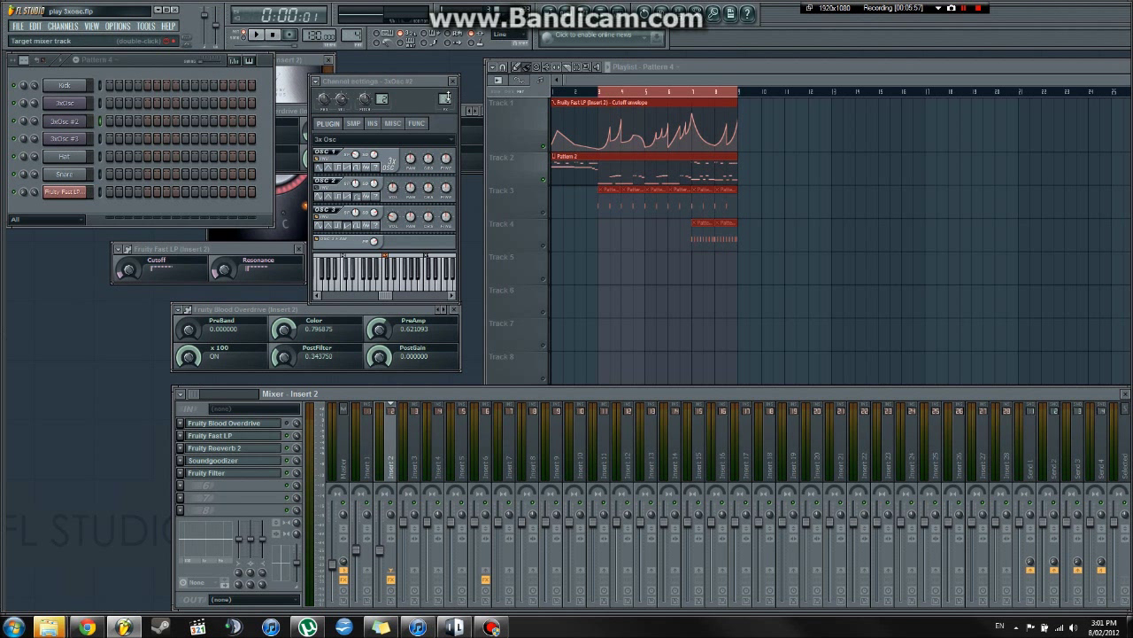
{"action": "left_click", "coordinate": [366, 460]}
{"action": "left_click", "coordinate": [391, 460]}
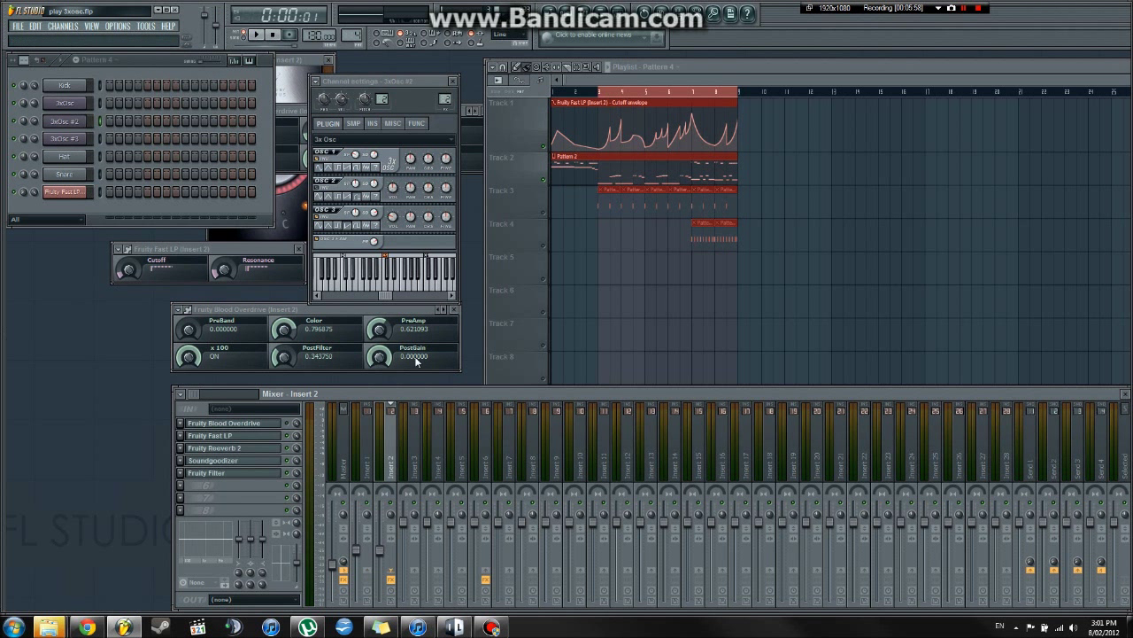
Bring up Insert 2's Fruity Blood Overdrive and Fruity Reeverb 2 panels and arrange them.
{"action": "left_click", "coordinate": [252, 425]}
{"action": "left_click", "coordinate": [252, 425]}
{"action": "left_click", "coordinate": [246, 448]}
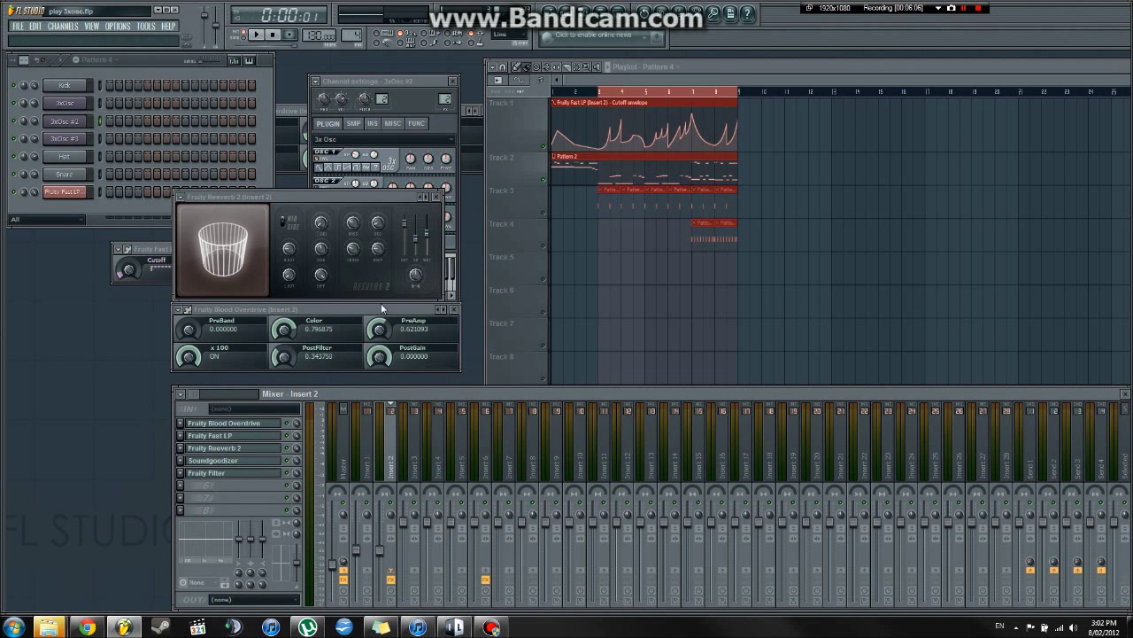
{"action": "mouse_move", "coordinate": [379, 308]}
{"action": "left_mouse_down"}
{"action": "mouse_move", "coordinate": [344, 311]}
{"action": "mouse_move", "coordinate": [363, 310]}
{"action": "left_mouse_up"}
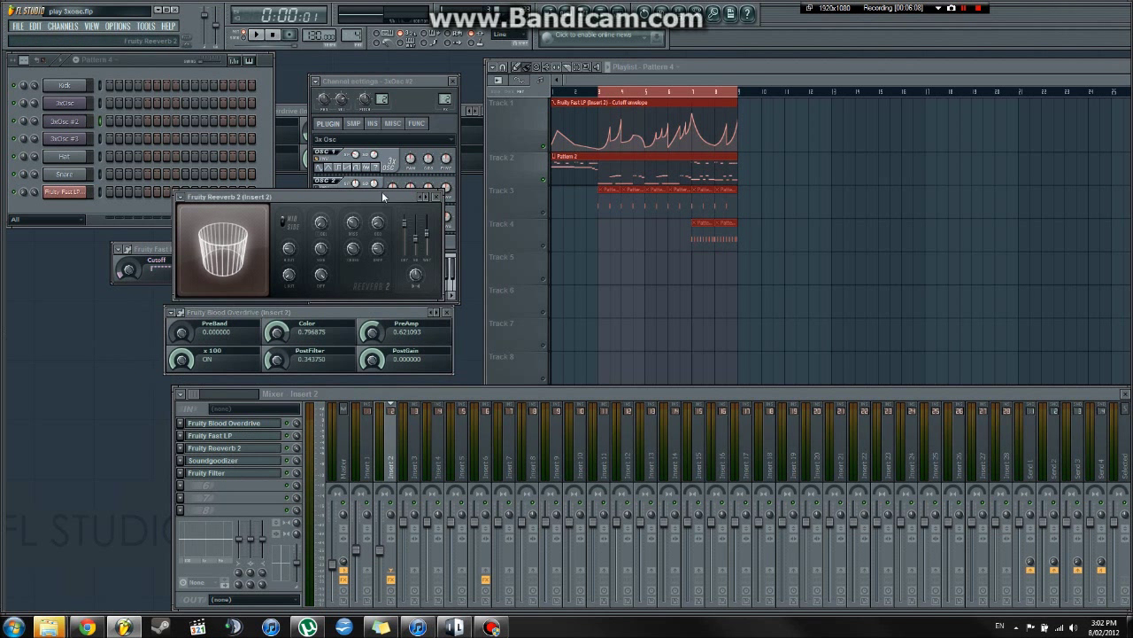
{"action": "left_click_drag", "start_coordinate": [381, 191], "coordinate": [392, 178]}
Play the song from 0:03:69 to hear the wobble bass, then rearrange the effect panels.
{"action": "left_click", "coordinate": [608, 100]}
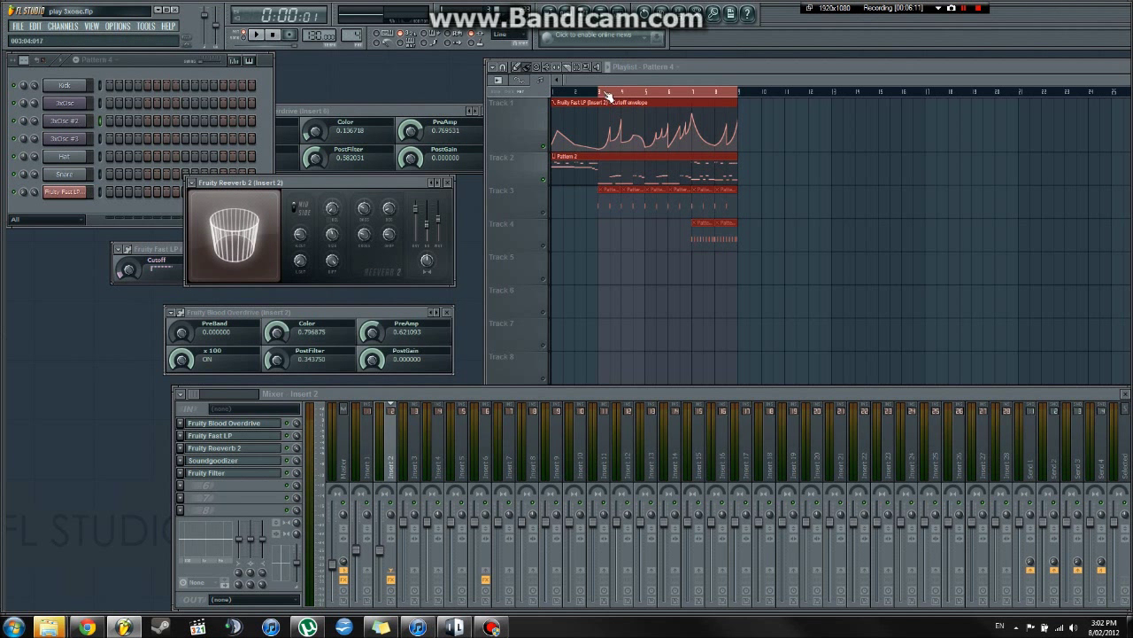
{"action": "left_click", "coordinate": [604, 93]}
{"action": "key", "text": "space"}
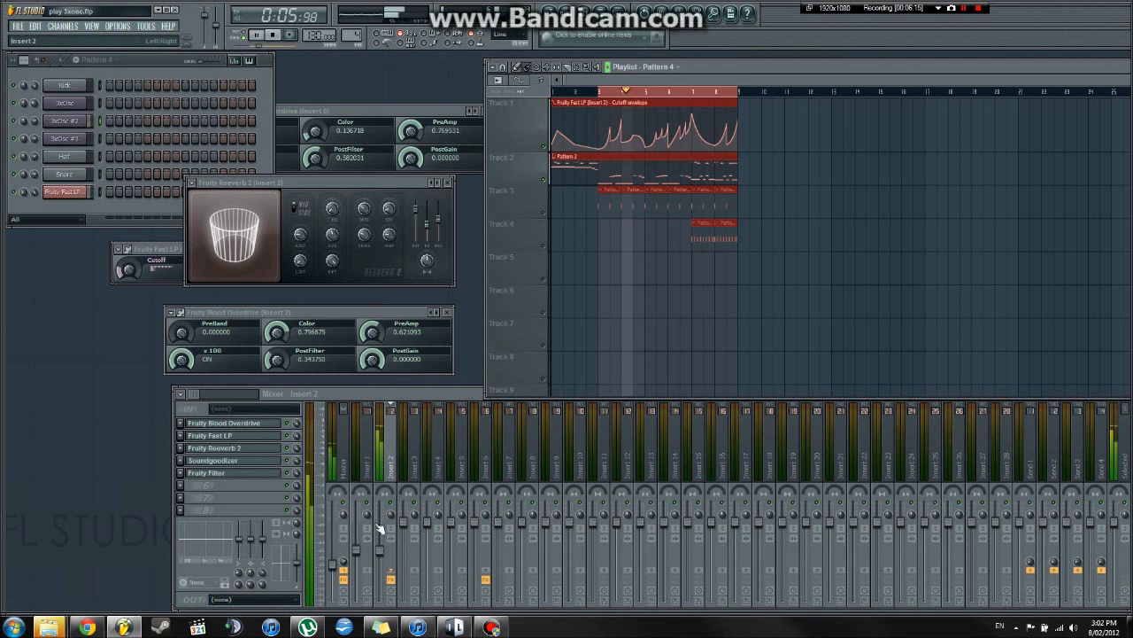
{"action": "left_click", "coordinate": [342, 574]}
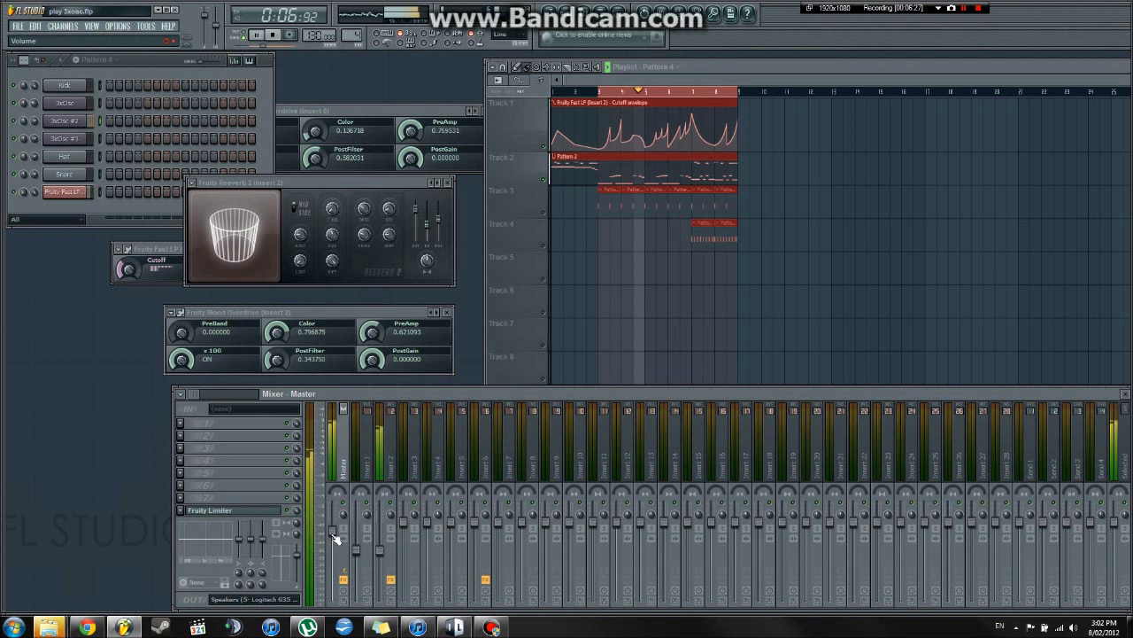
{"action": "left_click", "coordinate": [377, 319]}
{"action": "left_click_drag", "start_coordinate": [377, 314], "coordinate": [392, 303]}
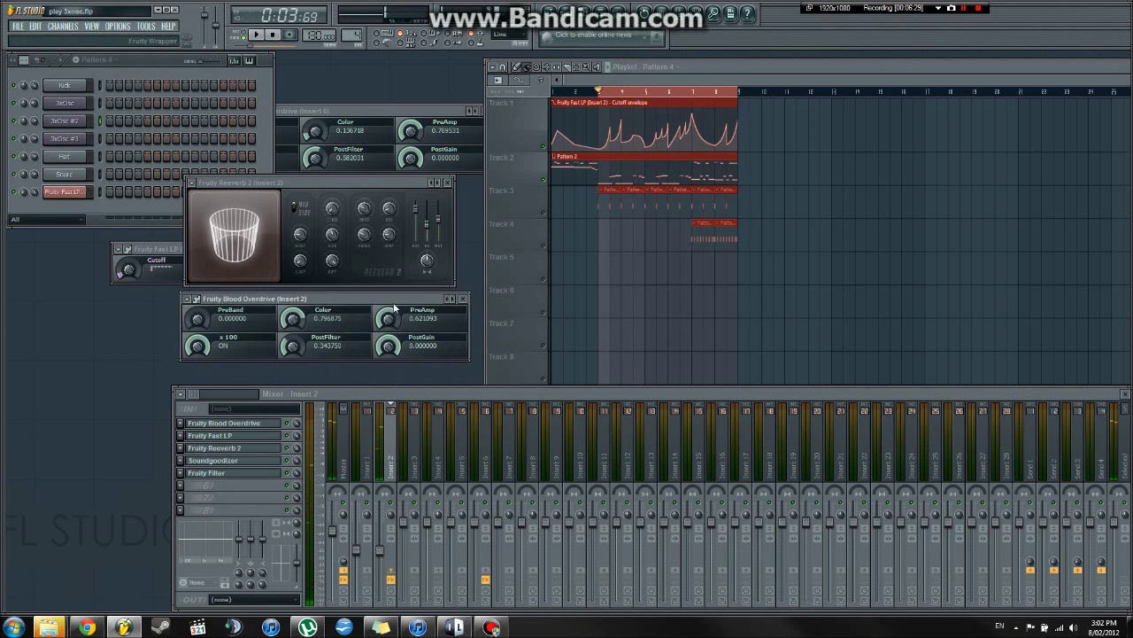
{"action": "left_click_drag", "start_coordinate": [390, 177], "coordinate": [425, 185]}
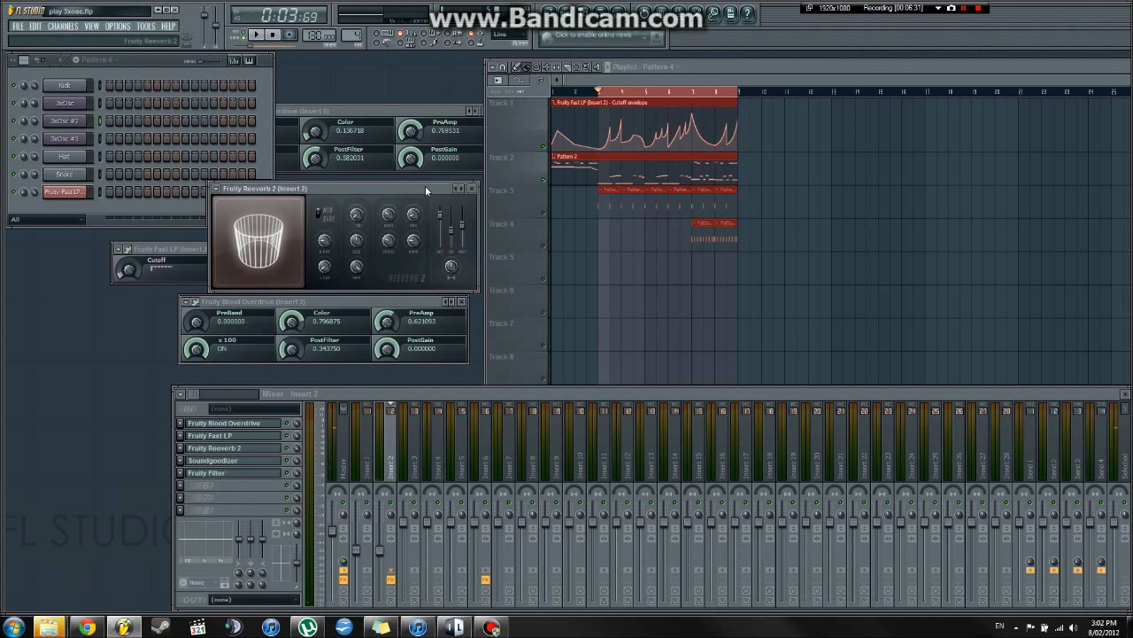
Open the 3xOsc channel's settings and its Pattern 2 notes in the piano roll.
{"action": "left_click", "coordinate": [65, 105]}
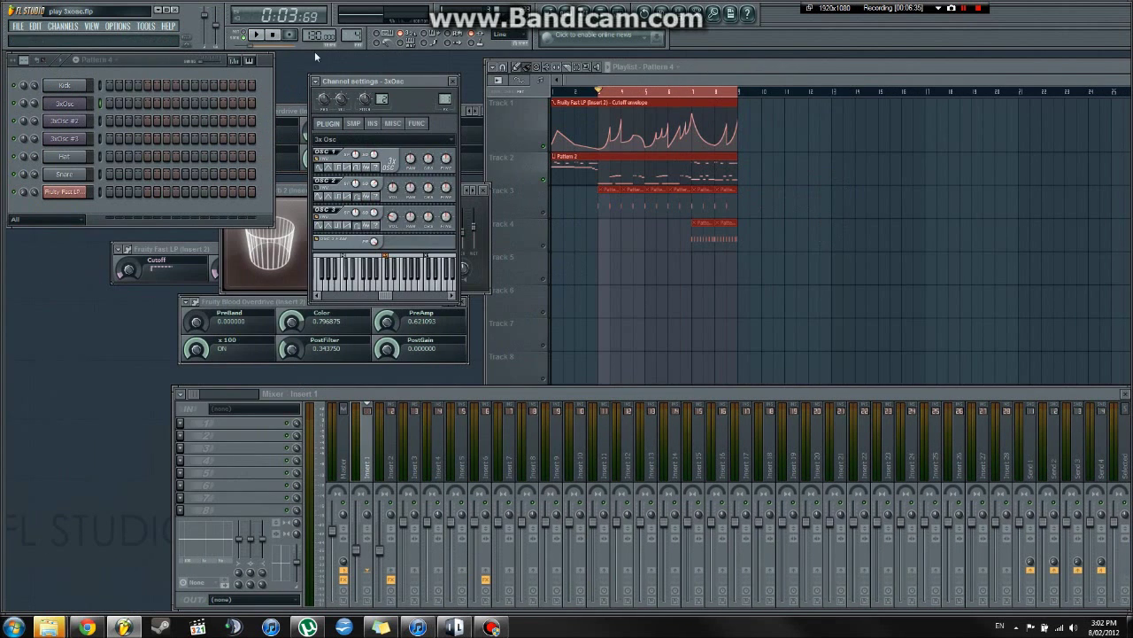
{"action": "scroll", "coordinate": [354, 34], "scroll_direction": "up", "scroll_amount": 1}
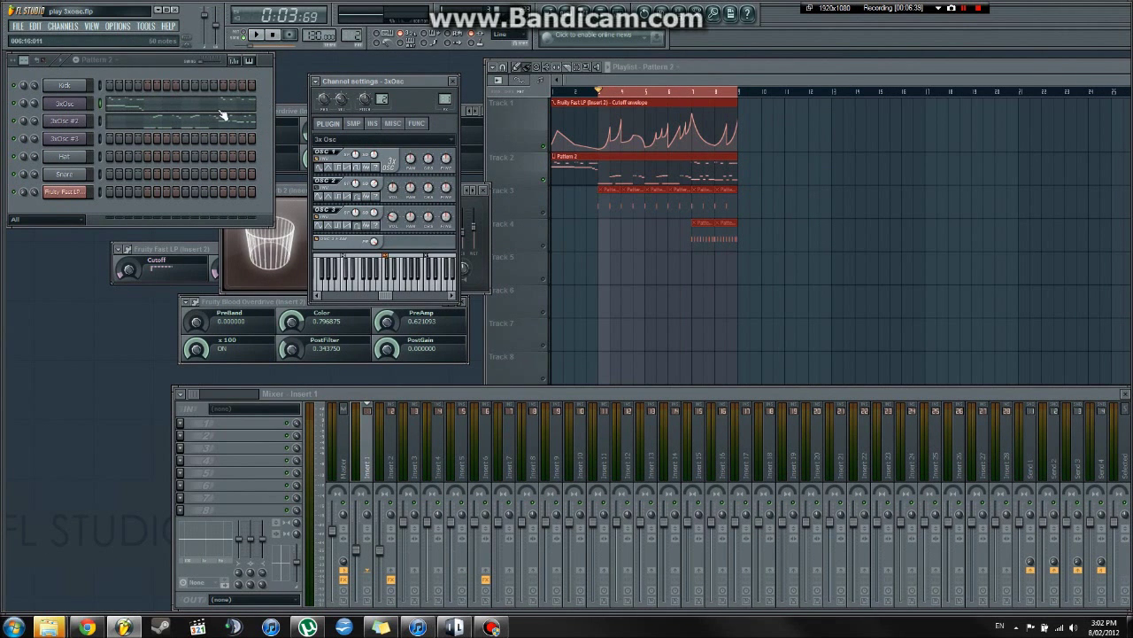
{"action": "left_click", "coordinate": [123, 107]}
Play the melody, then restart playback from a later point in the piano roll.
{"action": "key", "text": "space"}
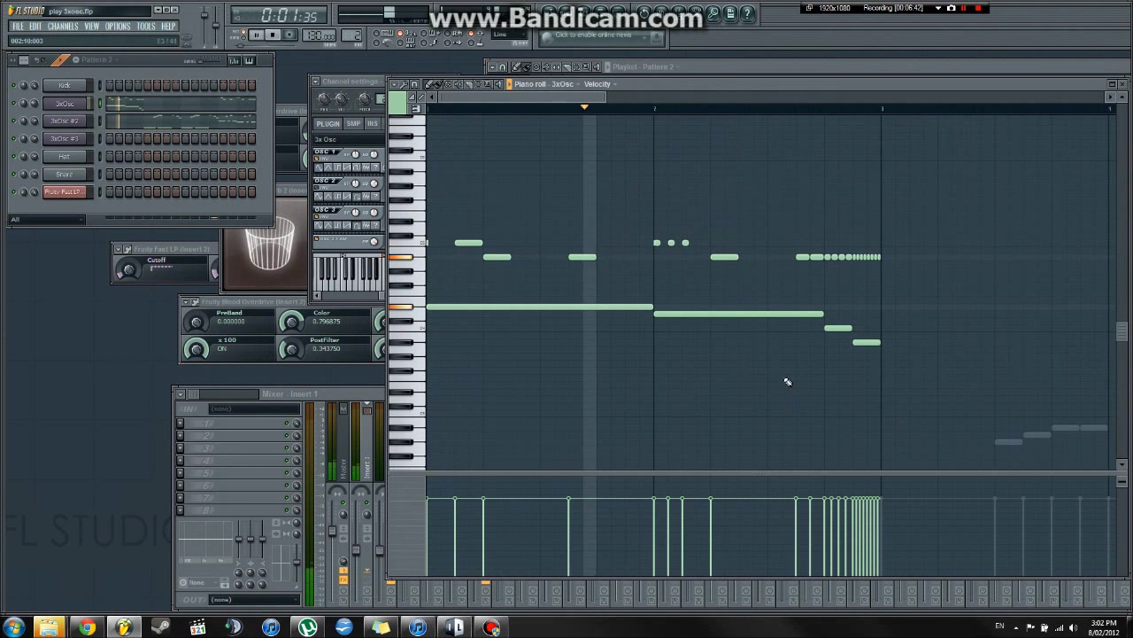
{"action": "left_click_drag", "start_coordinate": [797, 377], "coordinate": [797, 337]}
{"action": "key", "text": "space"}
{"action": "left_click", "coordinate": [660, 112]}
{"action": "key", "text": "space"}
{"action": "left_click", "coordinate": [64, 104]}
{"action": "left_click", "coordinate": [63, 103]}
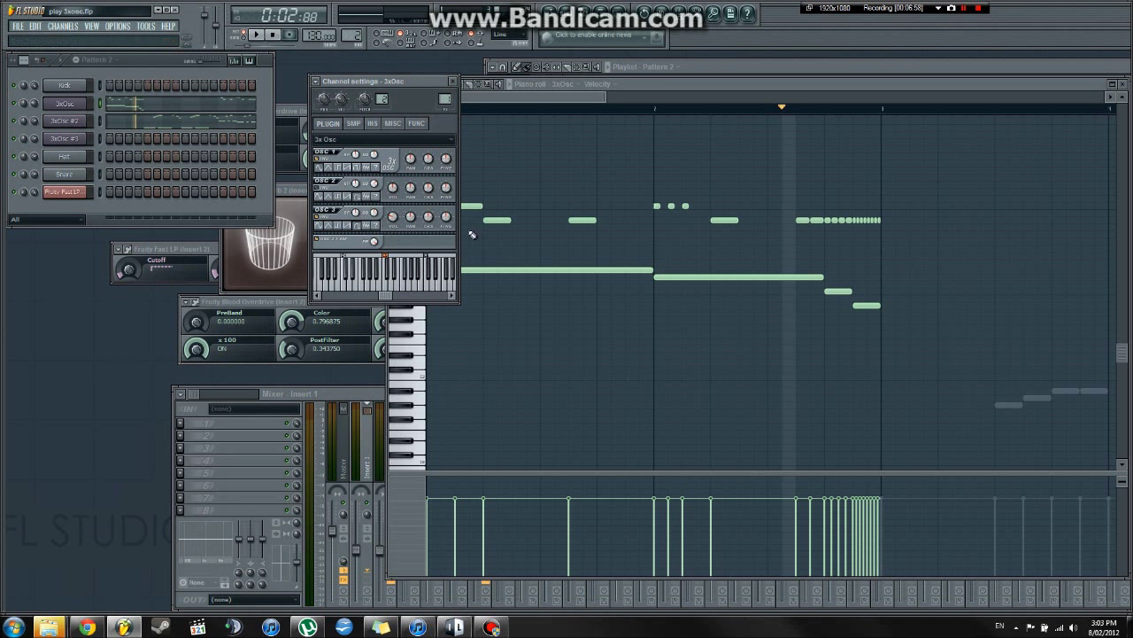
Open 3xOsc #2's settings and view its INS, MISC and FUNC tabs while playing the melody.
{"action": "left_click", "coordinate": [448, 82]}
{"action": "left_click", "coordinate": [82, 124]}
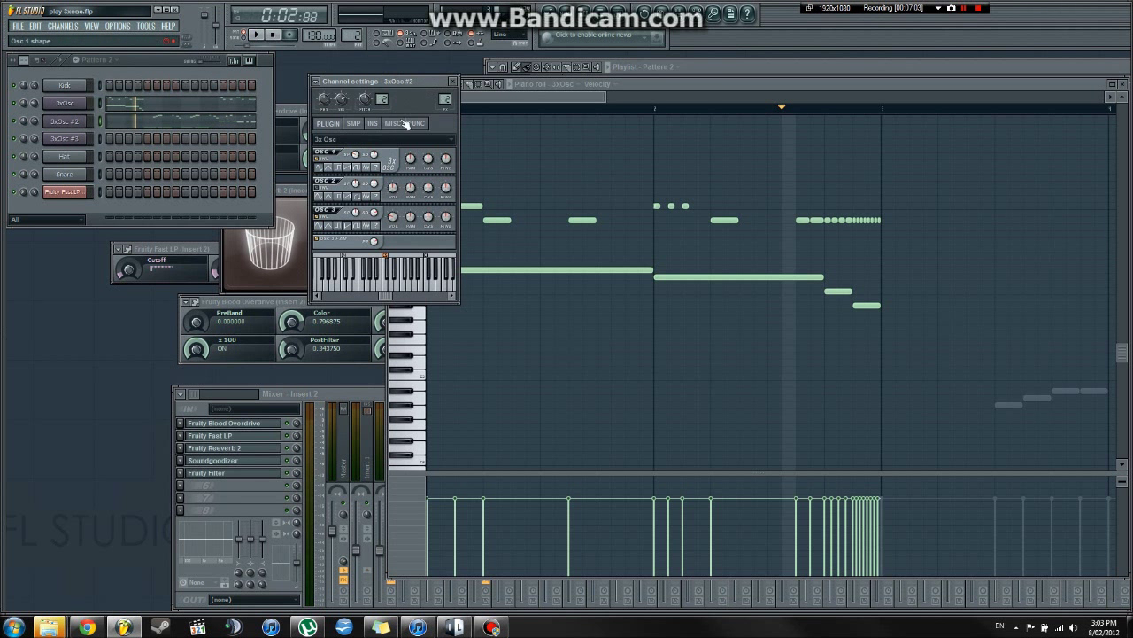
{"action": "left_click_drag", "start_coordinate": [427, 82], "coordinate": [451, 116]}
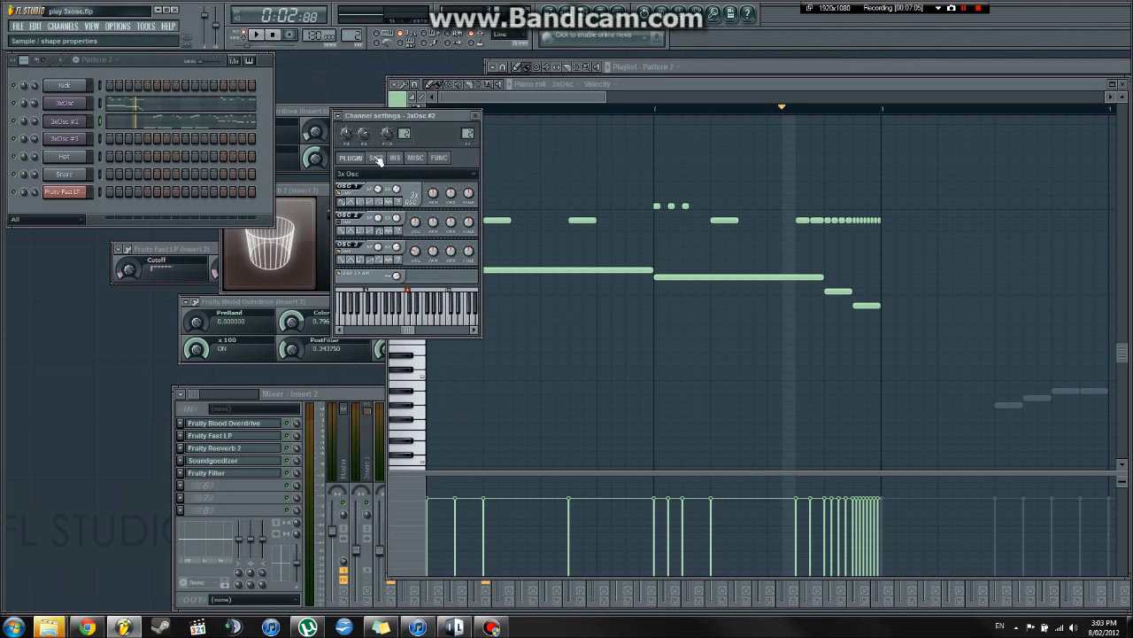
{"action": "left_click", "coordinate": [395, 158]}
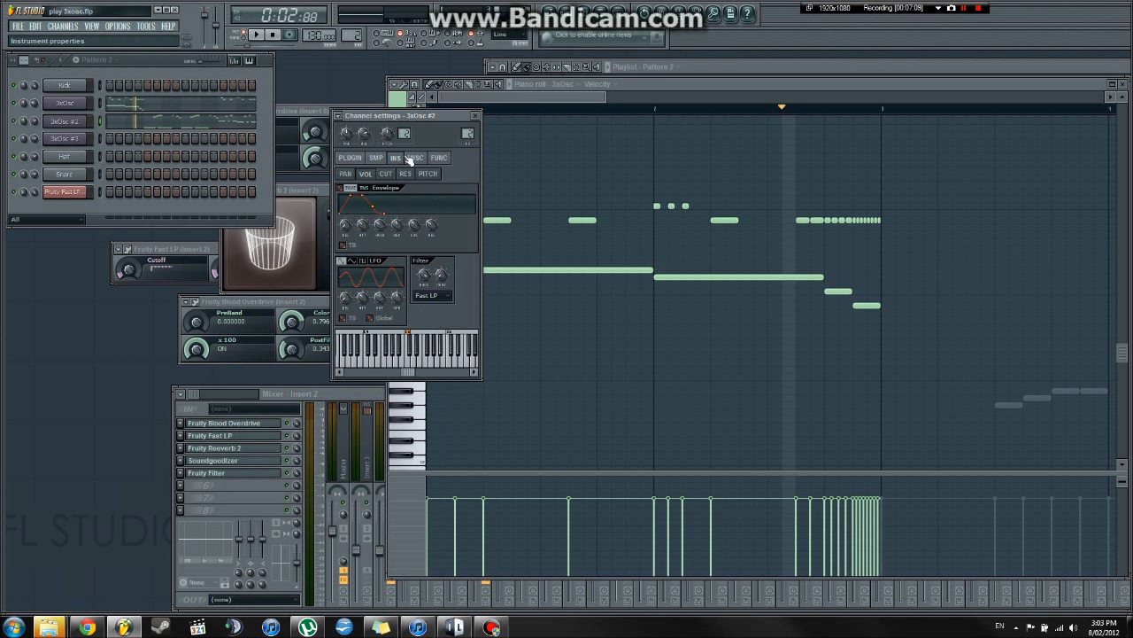
{"action": "left_click", "coordinate": [416, 159]}
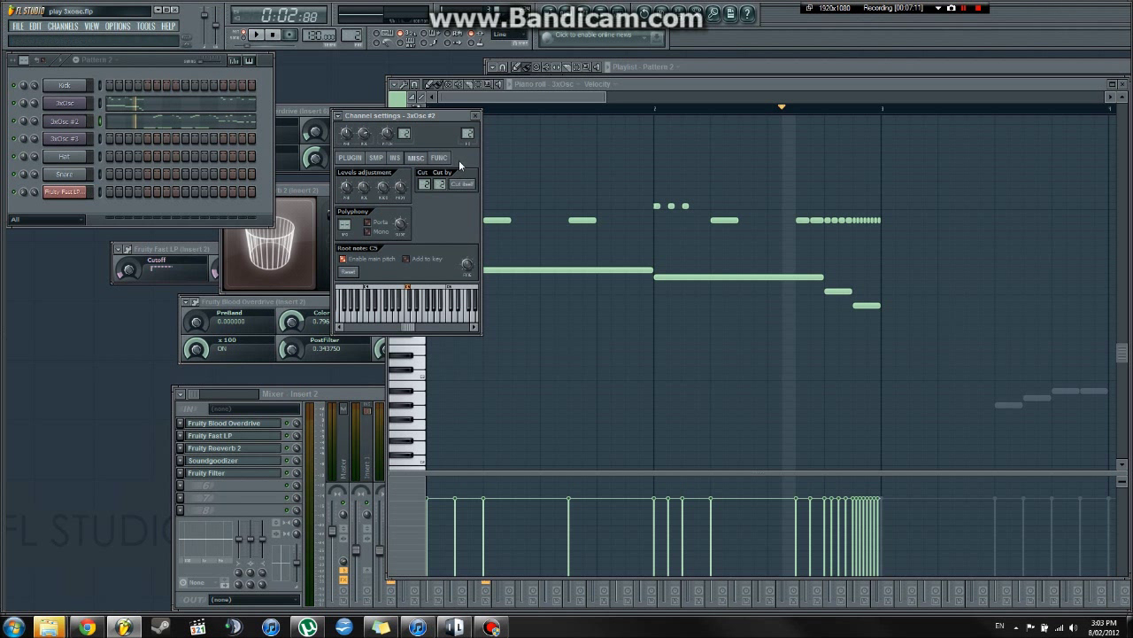
{"action": "left_click", "coordinate": [439, 158]}
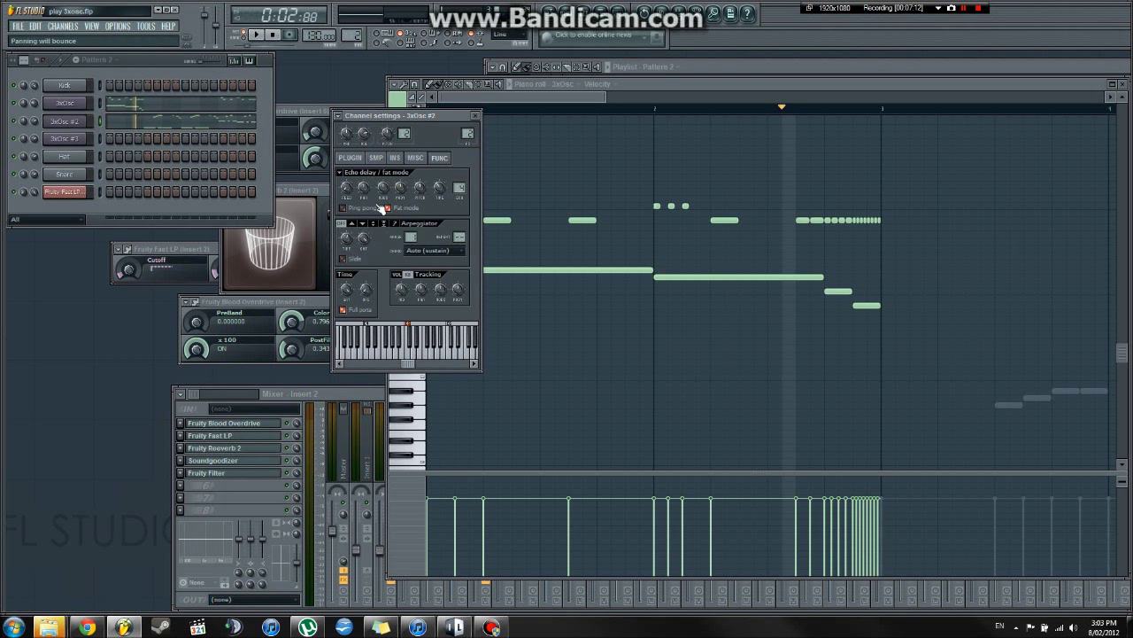
{"action": "key", "text": "space"}
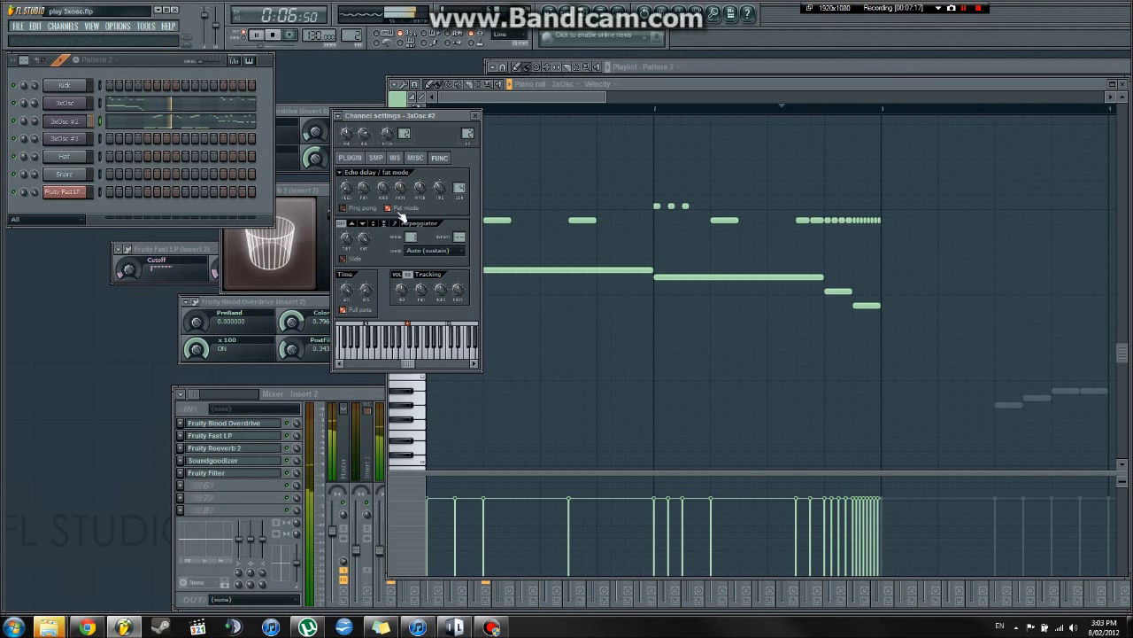
{"action": "key", "text": "space"}
Close the 3xOsc #2 settings and the piano roll, moving the Fast LP panel aside.
{"action": "left_click", "coordinate": [479, 117]}
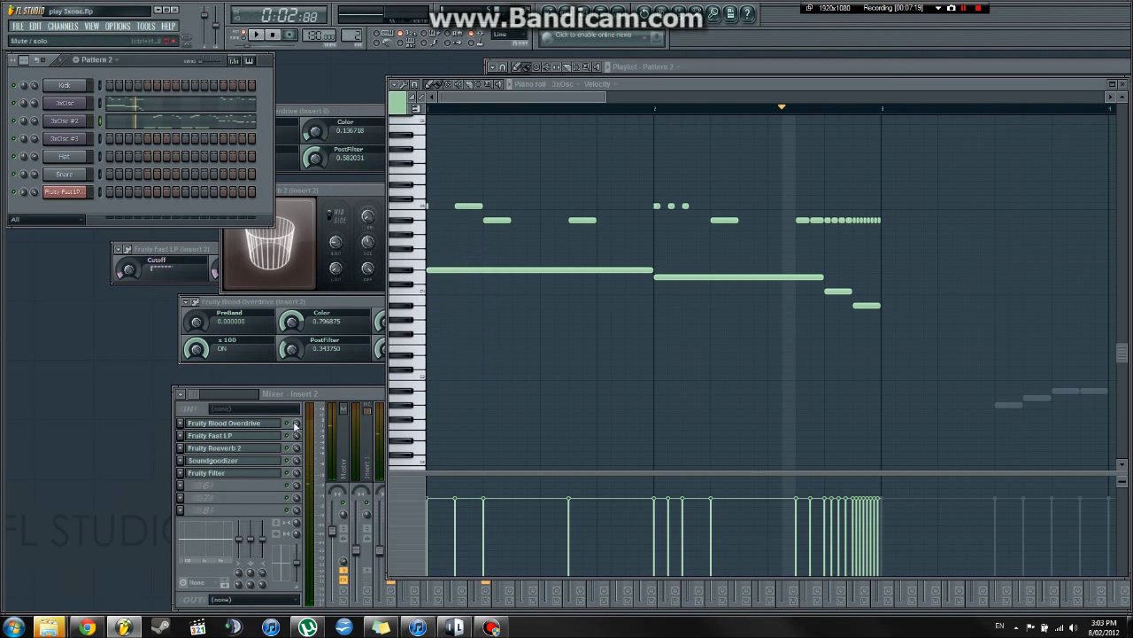
{"action": "left_click", "coordinate": [262, 439]}
{"action": "left_click_drag", "start_coordinate": [193, 252], "coordinate": [292, 304]}
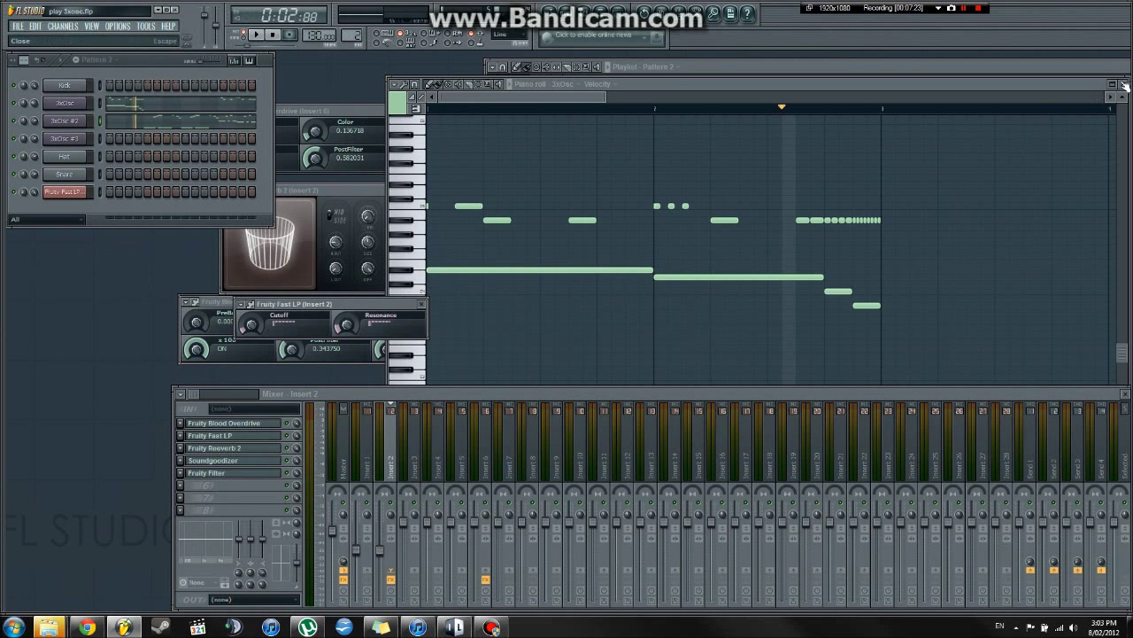
{"action": "key", "text": "F7"}
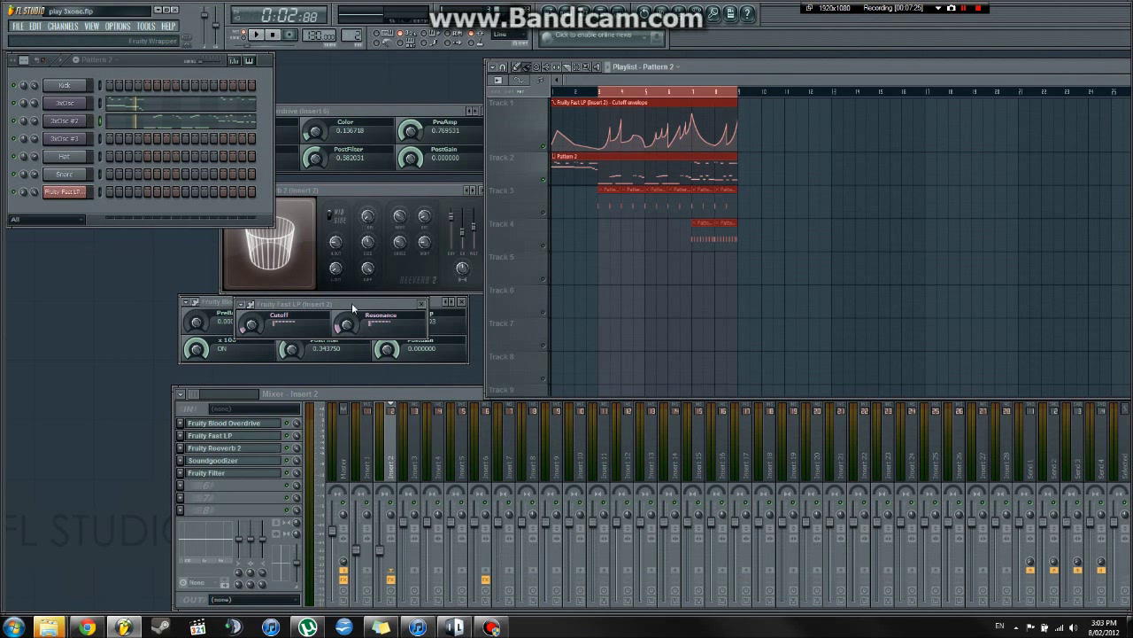
{"action": "left_click_drag", "start_coordinate": [360, 303], "coordinate": [396, 232]}
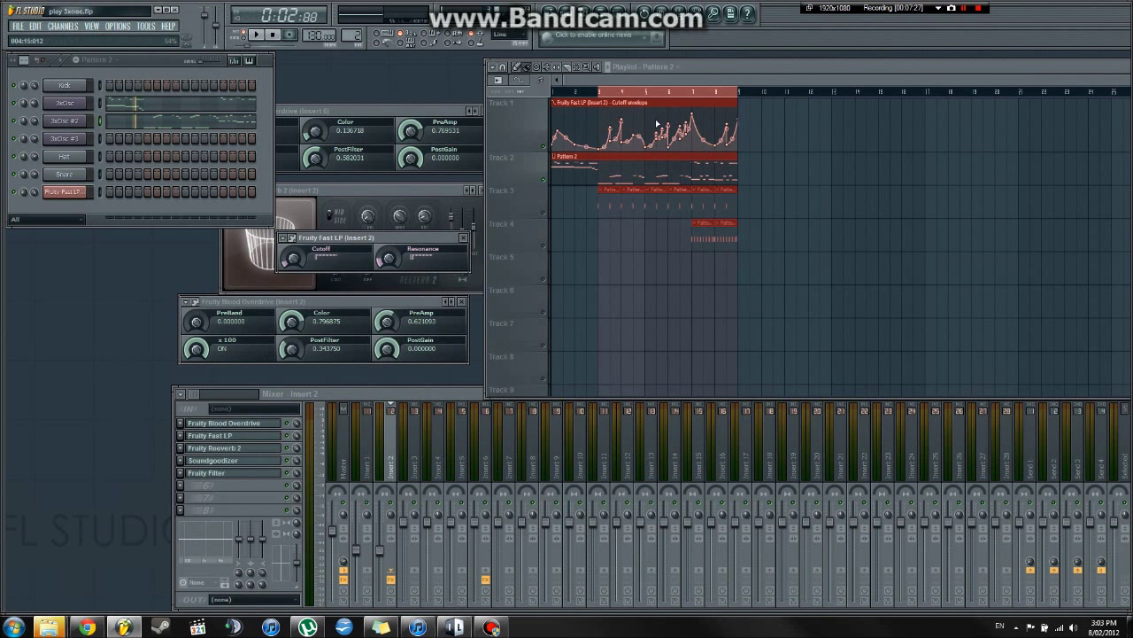
Play the arrangement from a set start point to hear the cutoff-automated wobble.
{"action": "left_click", "coordinate": [600, 93]}
{"action": "key", "text": "space"}
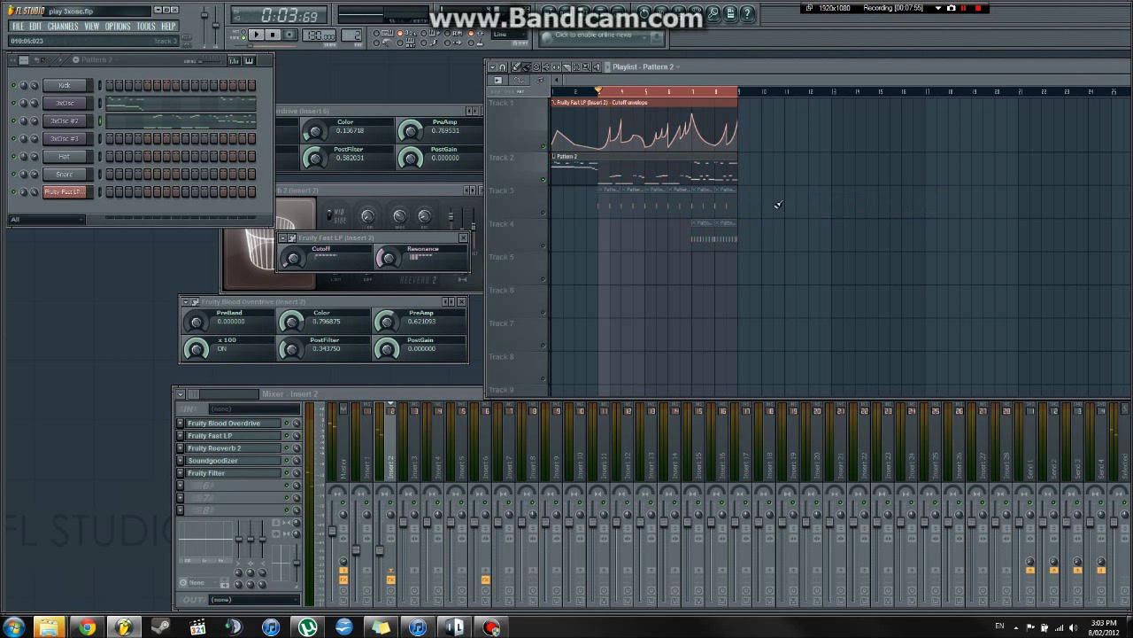
{"action": "scroll", "coordinate": [781, 189], "scroll_direction": "up", "scroll_amount": 4}
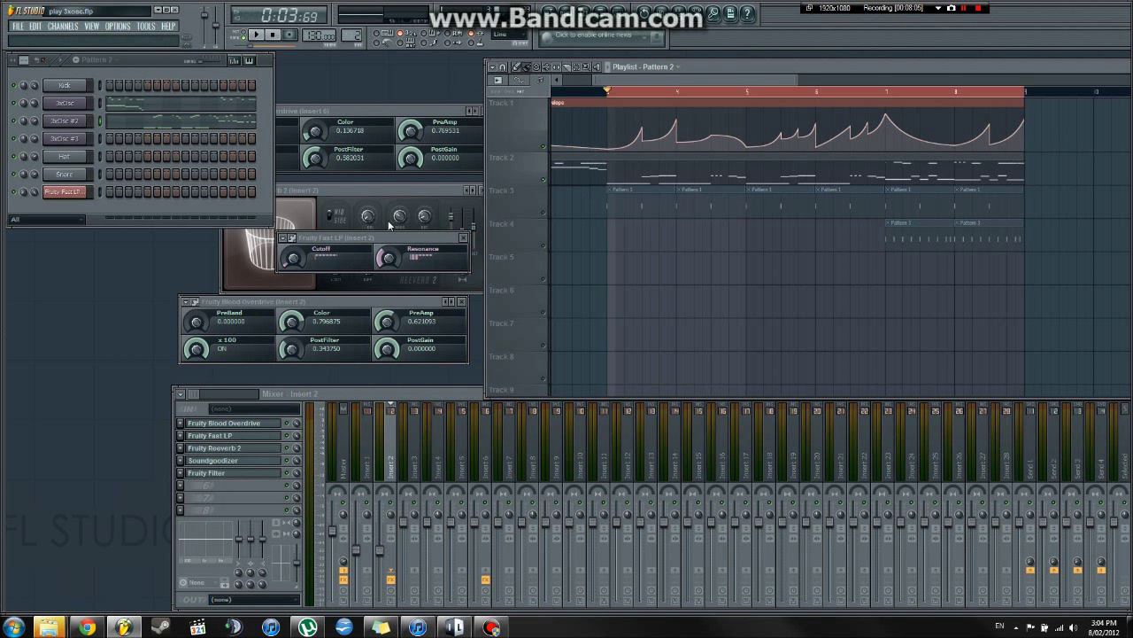
{"action": "left_click_drag", "start_coordinate": [396, 235], "coordinate": [428, 185]}
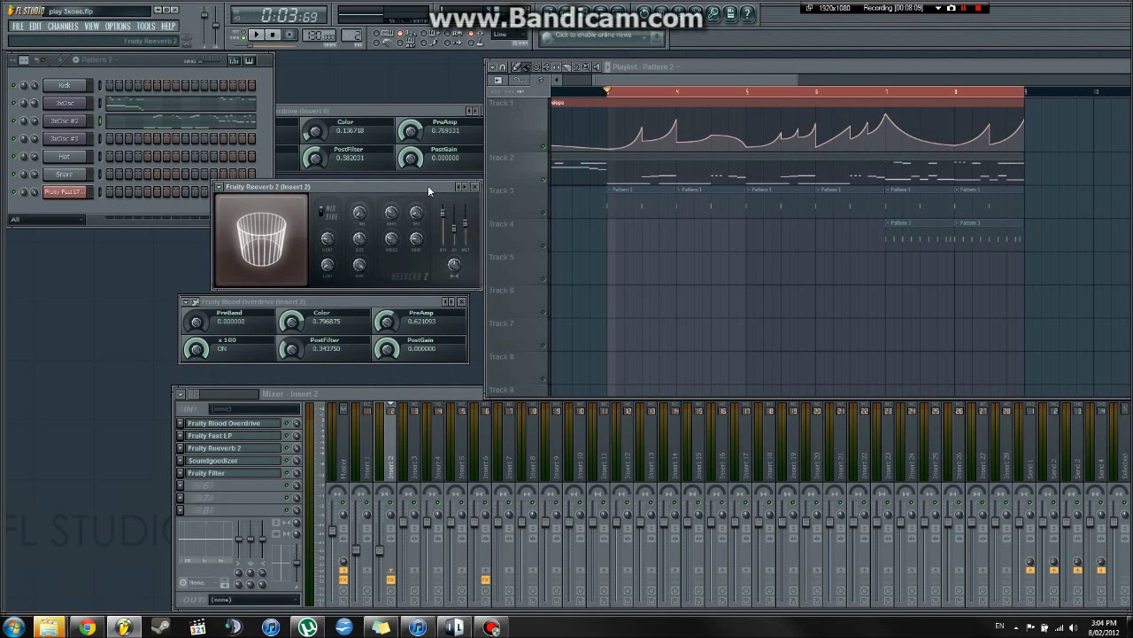
Close Reeverb 2, then open, reposition and close the 3xOsc #2 channel settings.
{"action": "left_click", "coordinate": [473, 186]}
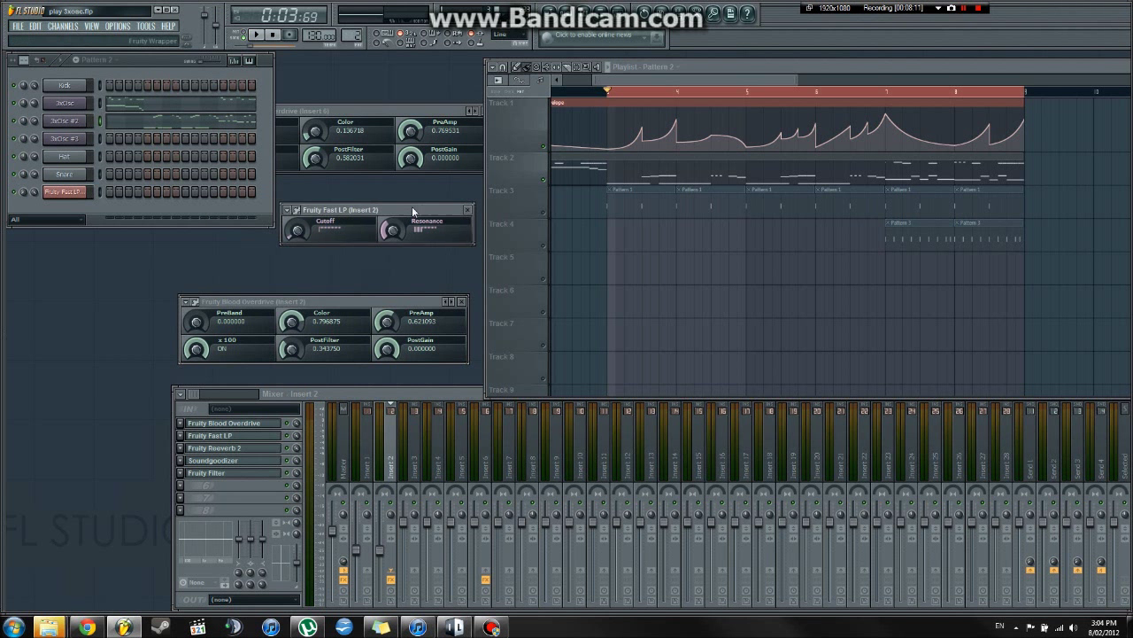
{"action": "left_click", "coordinate": [70, 122]}
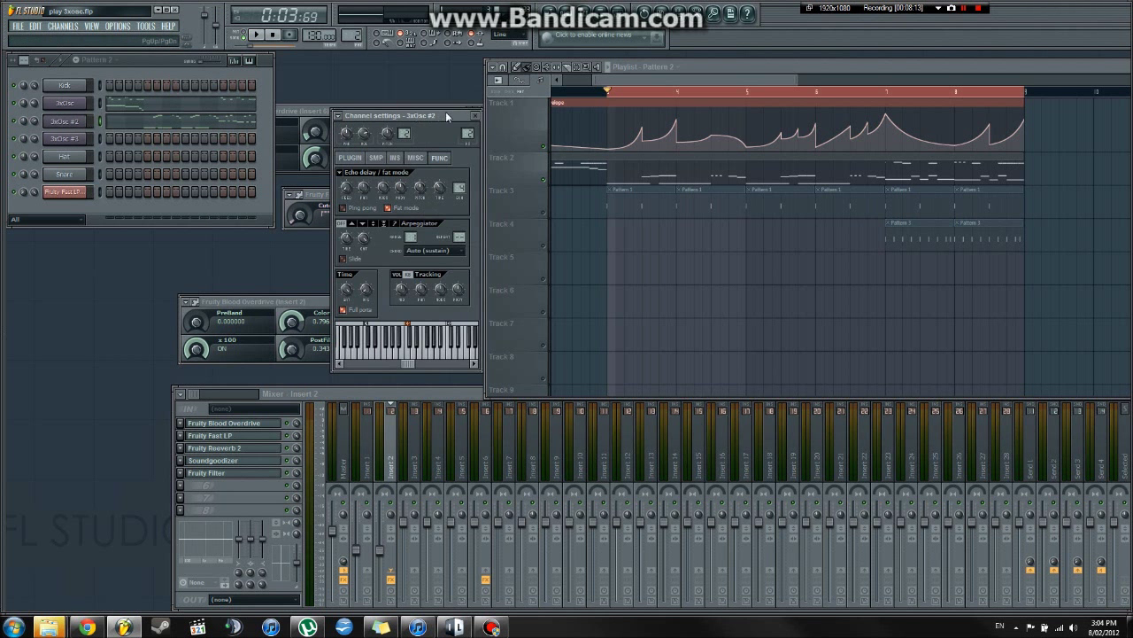
{"action": "left_click_drag", "start_coordinate": [447, 115], "coordinate": [405, 93]}
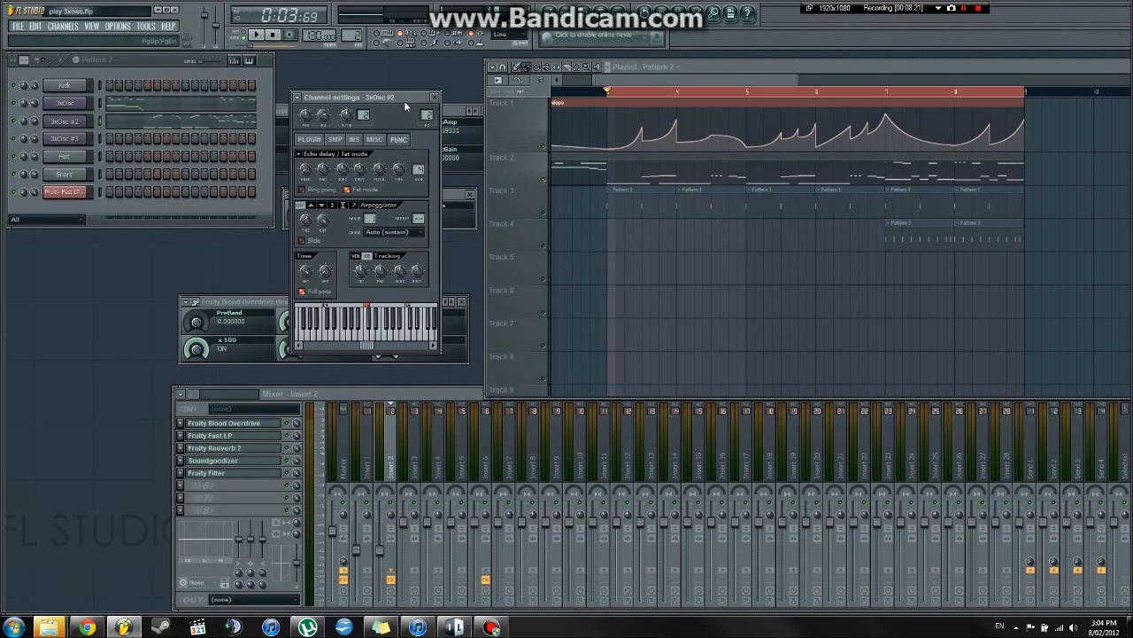
{"action": "left_click_drag", "start_coordinate": [409, 94], "coordinate": [389, 62]}
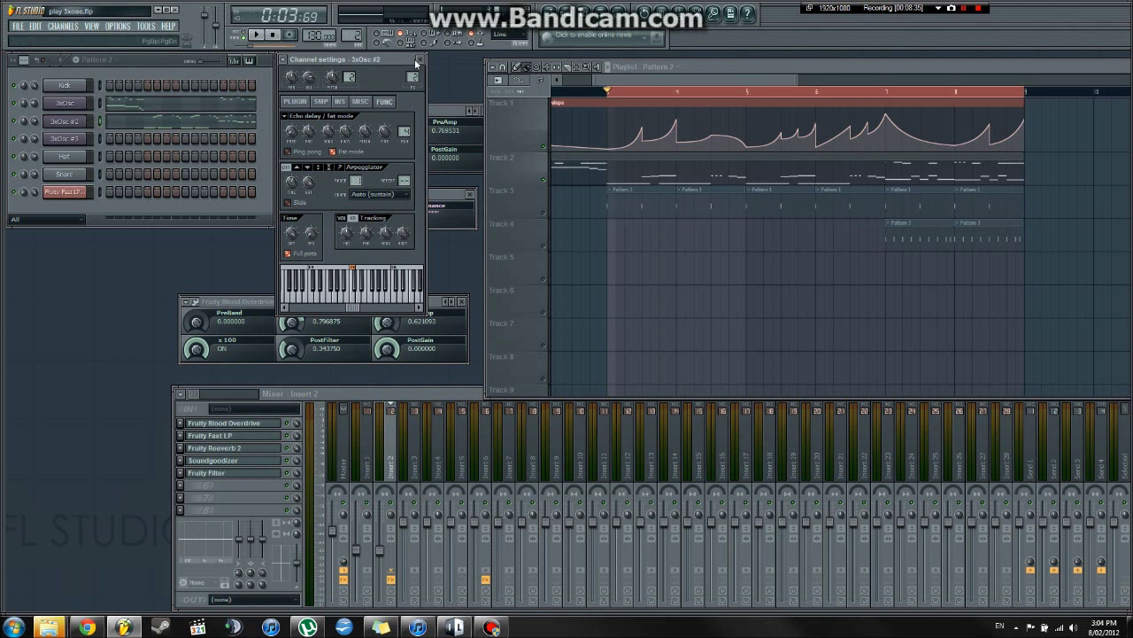
{"action": "left_click", "coordinate": [420, 60]}
Browse the full generator plugin list from the Hat channel's Insert menu, then close it without adding one.
{"action": "left_click", "coordinate": [413, 111]}
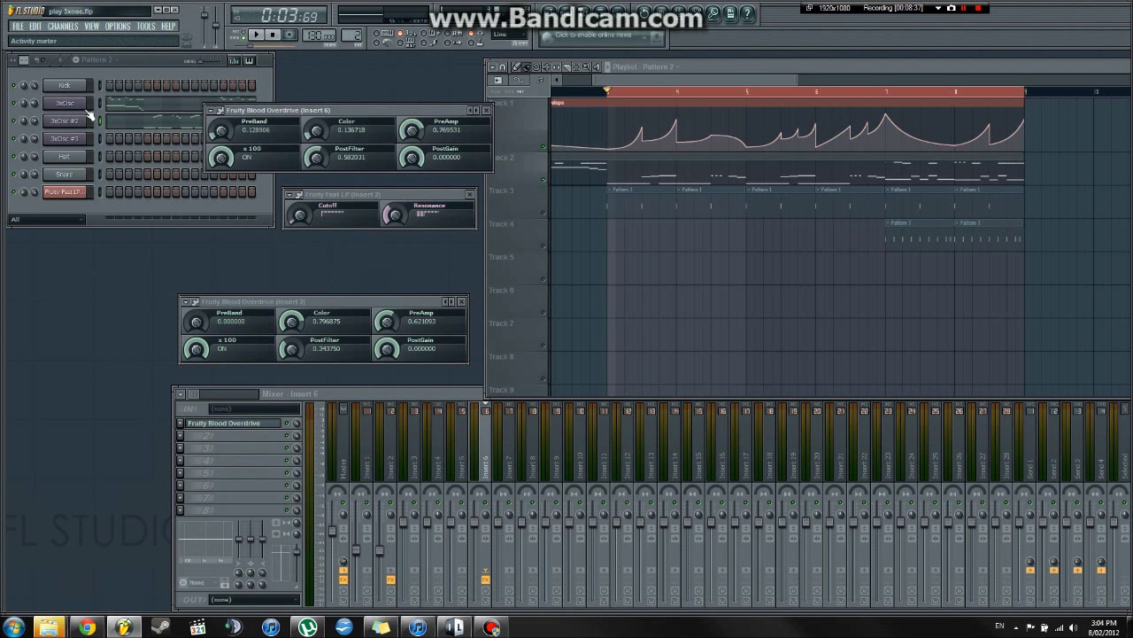
{"action": "right_click", "coordinate": [64, 158]}
{"action": "mouse_move", "coordinate": [106, 278]}
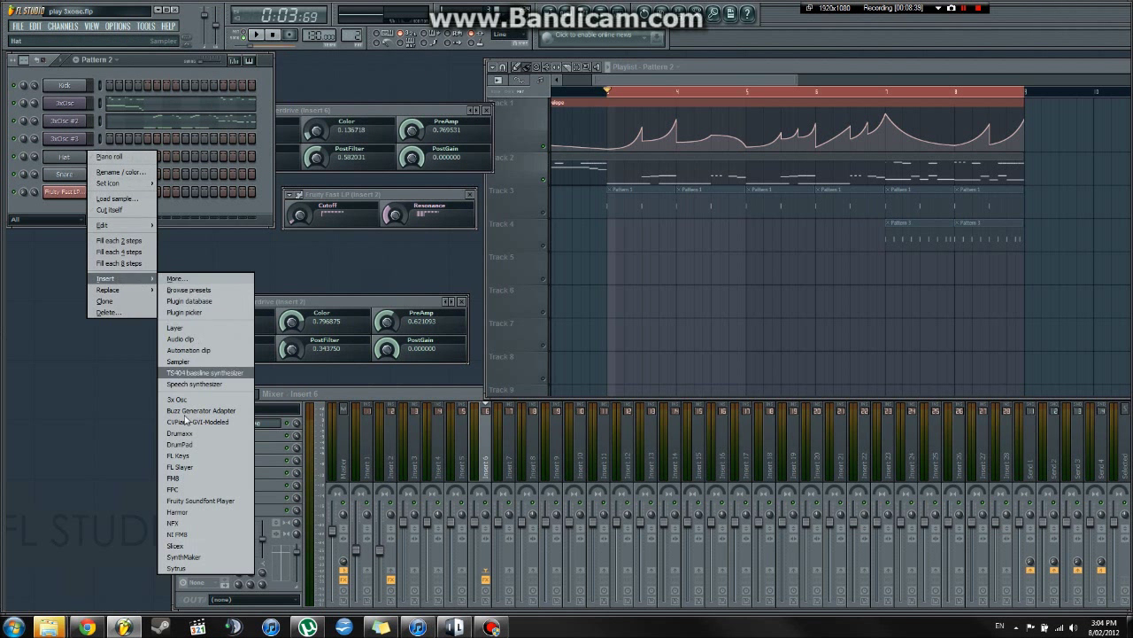
{"action": "left_click", "coordinate": [175, 278]}
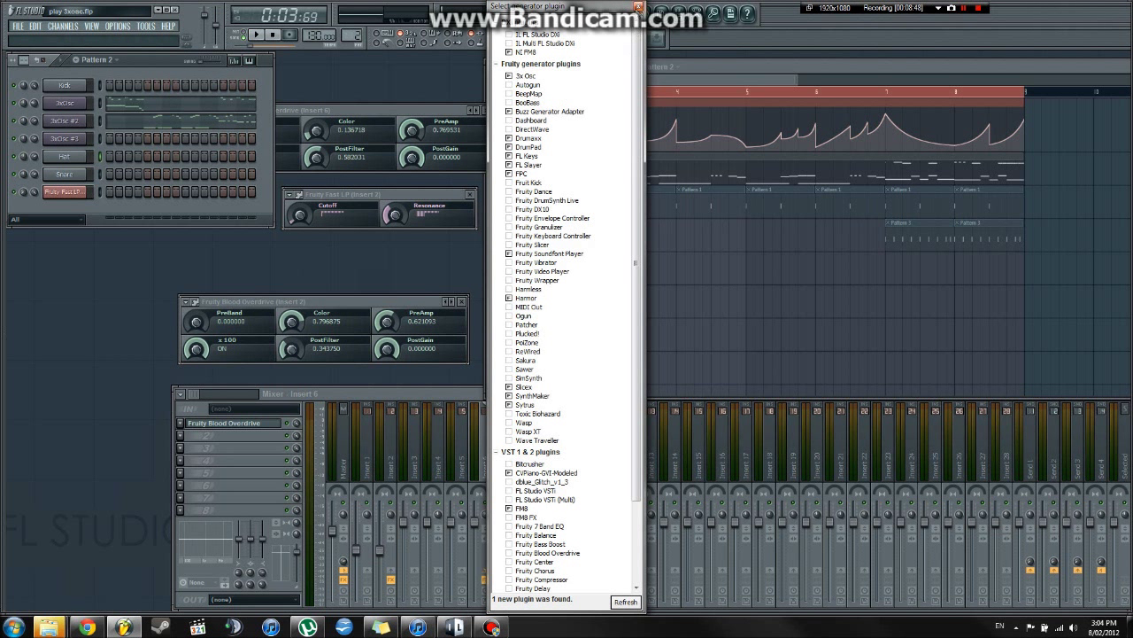
{"action": "key", "text": "Escape"}
Dismiss the Hat channel menu again and show mixer Insert 2's effect chain.
{"action": "right_click", "coordinate": [88, 152]}
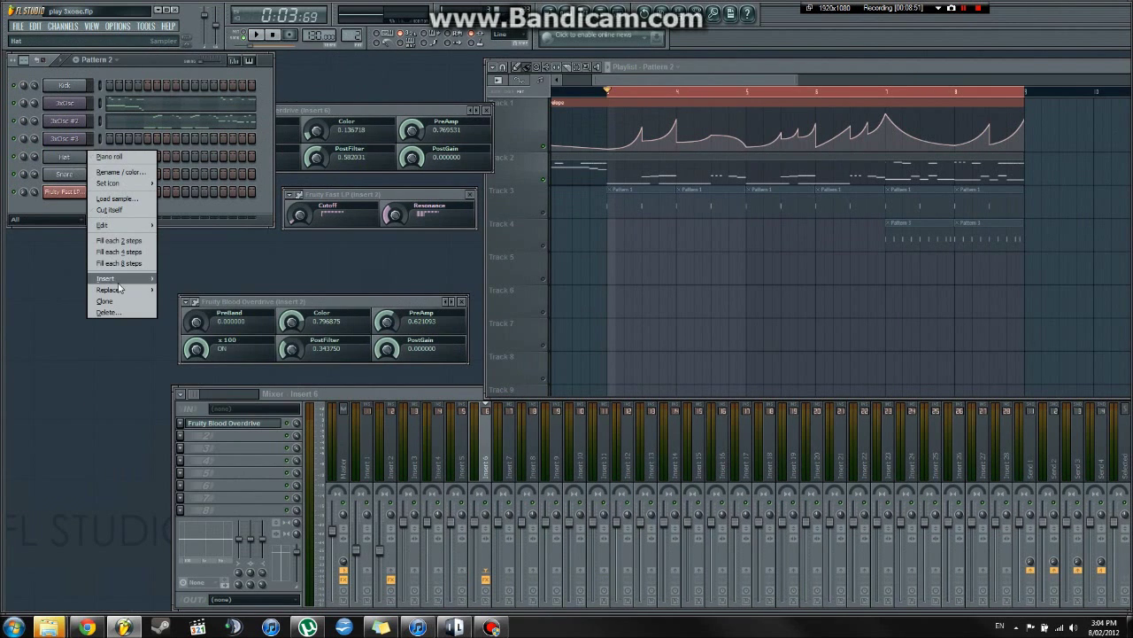
{"action": "mouse_move", "coordinate": [108, 279]}
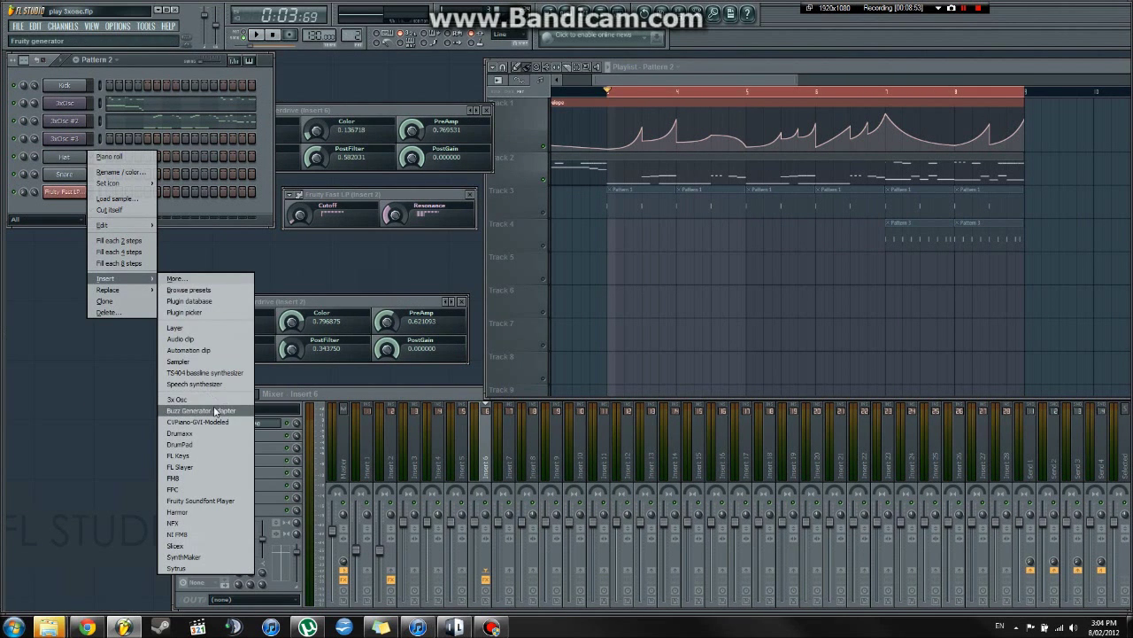
{"action": "left_click", "coordinate": [286, 424]}
{"action": "left_click", "coordinate": [391, 456]}
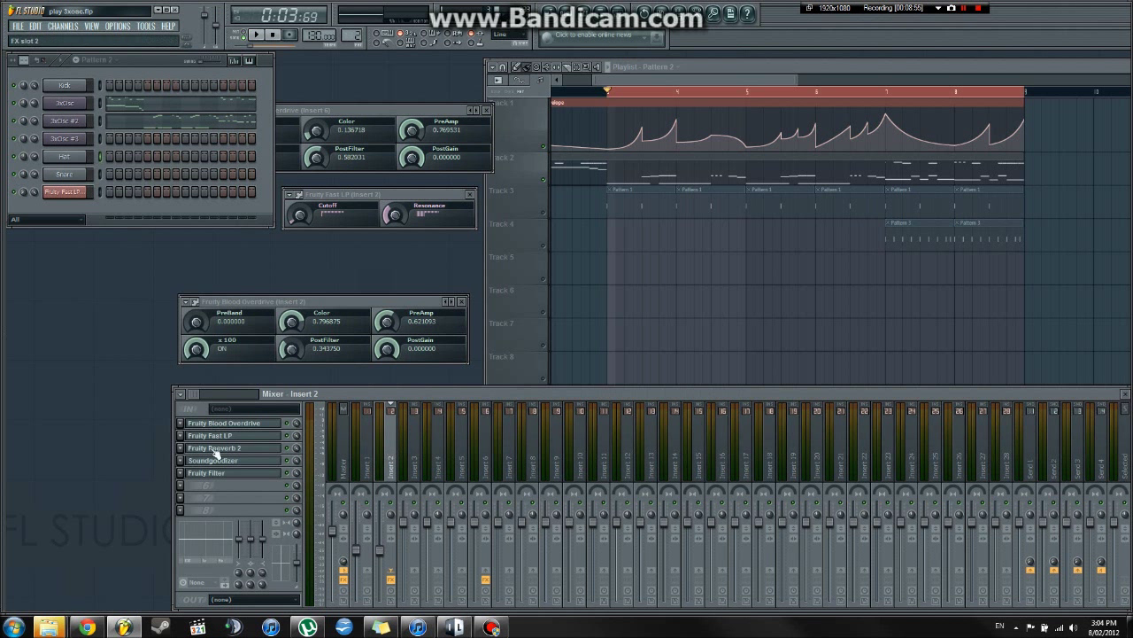
Reopen Insert 2's Blood Overdrive settings and position the window above the mixer.
{"action": "left_click", "coordinate": [264, 425]}
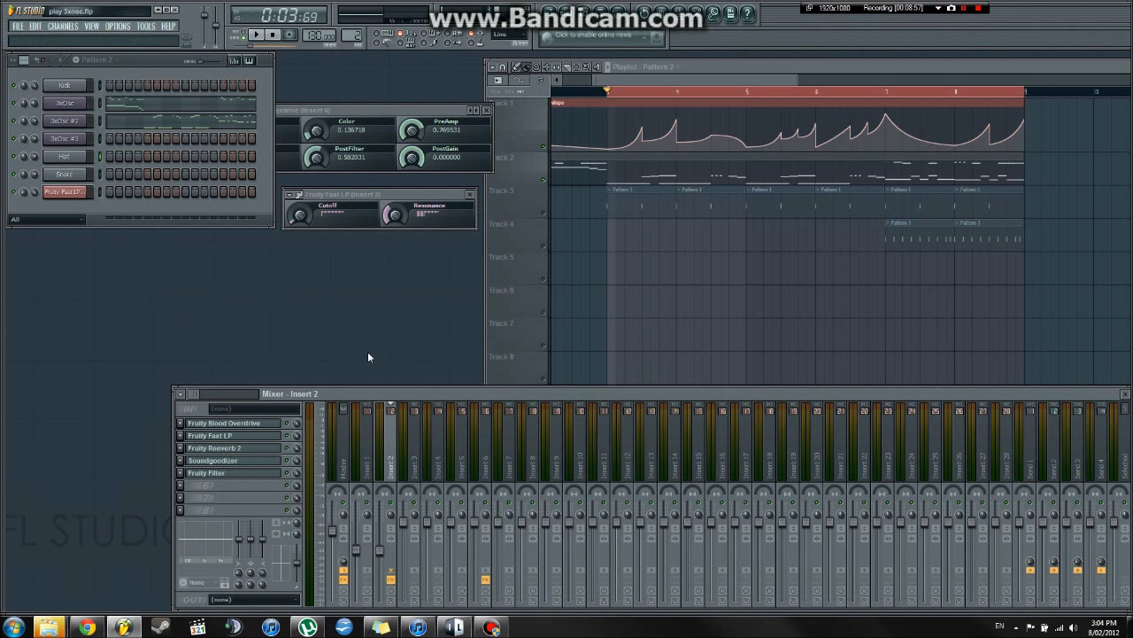
{"action": "left_click", "coordinate": [257, 426]}
{"action": "left_click_drag", "start_coordinate": [413, 298], "coordinate": [417, 259]}
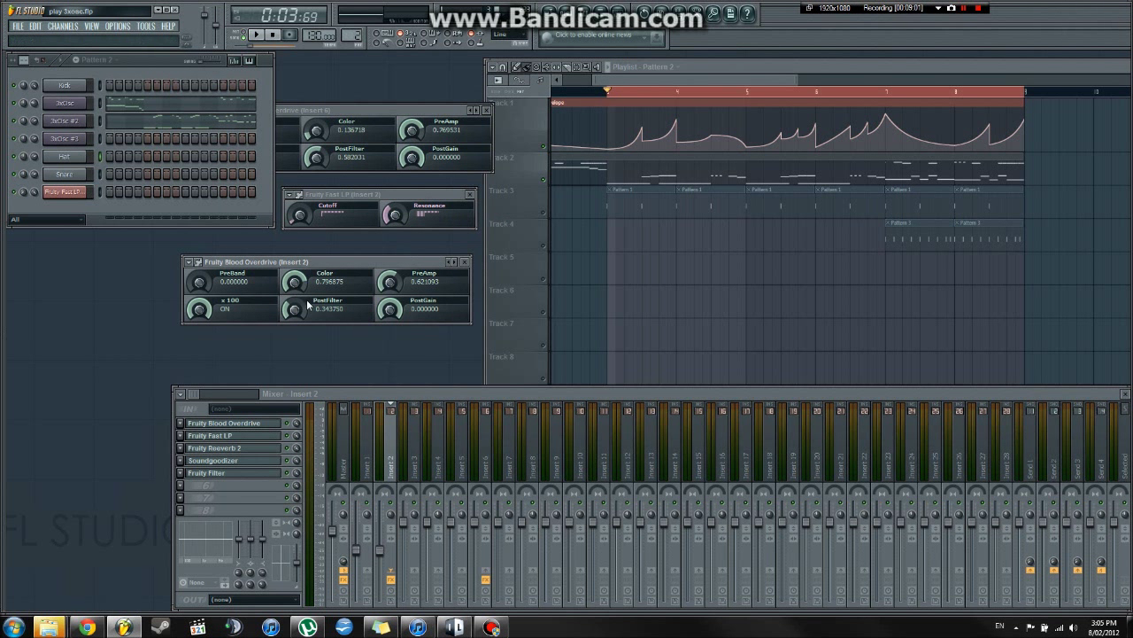
Play the track while comparing Master and Insert 2 effects, with Fast LP brought forward, then stop.
{"action": "key", "text": "space"}
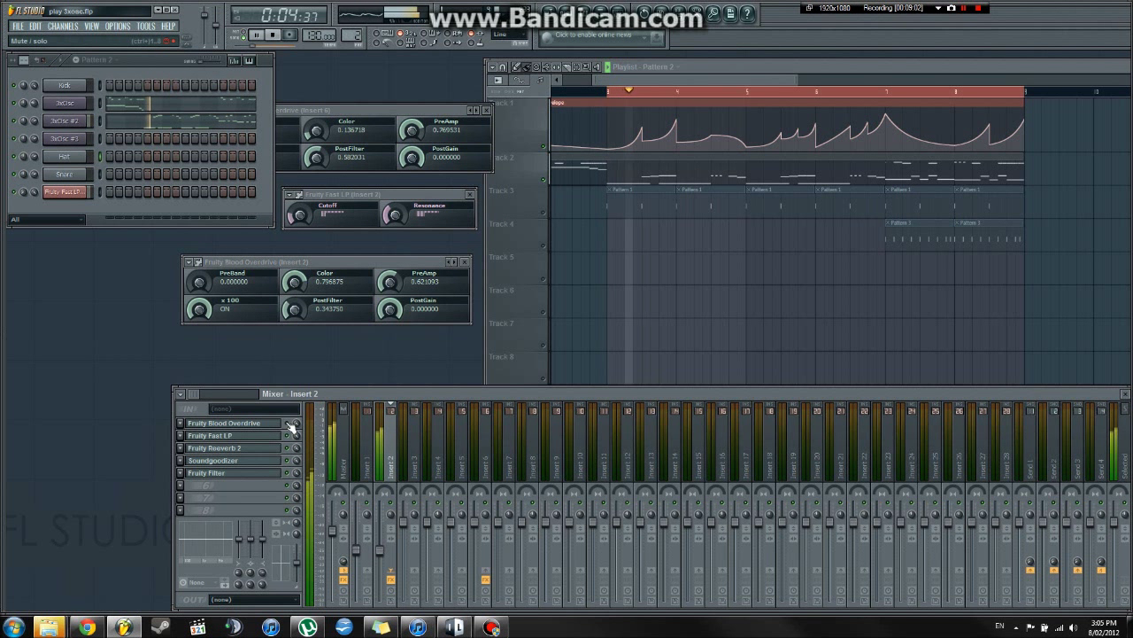
{"action": "left_click", "coordinate": [337, 523]}
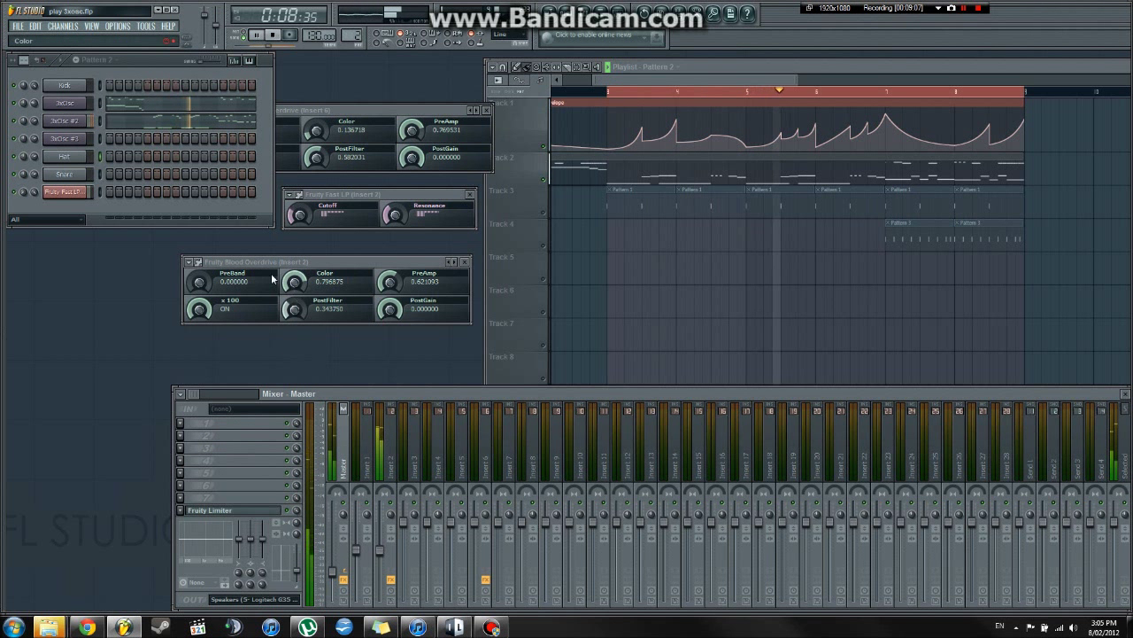
{"action": "left_click", "coordinate": [388, 443]}
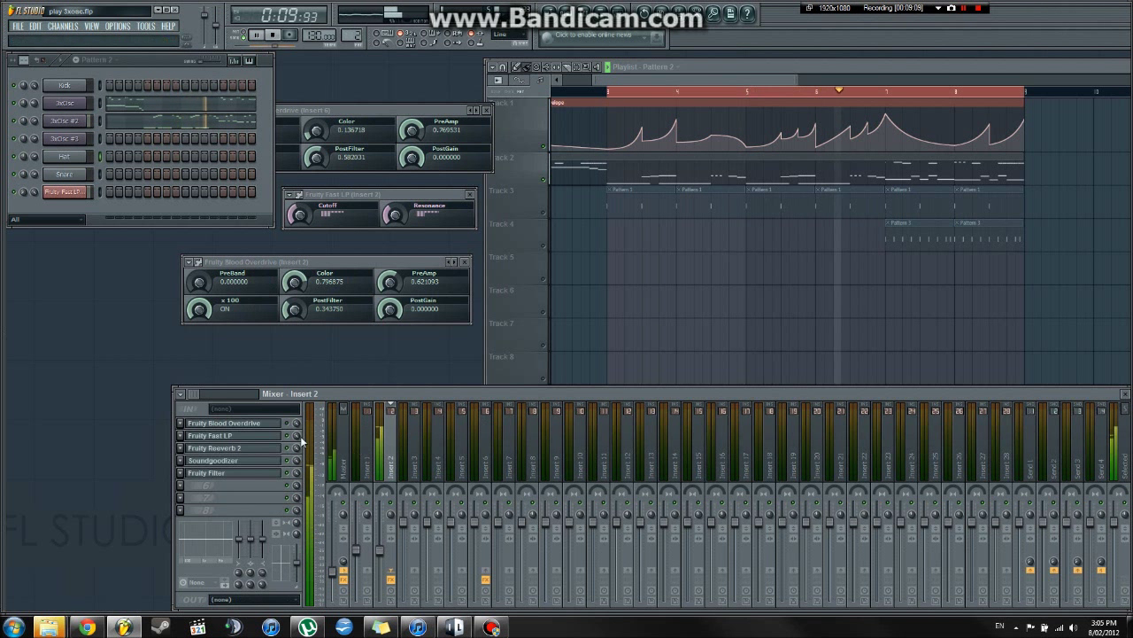
{"action": "left_click", "coordinate": [397, 225]}
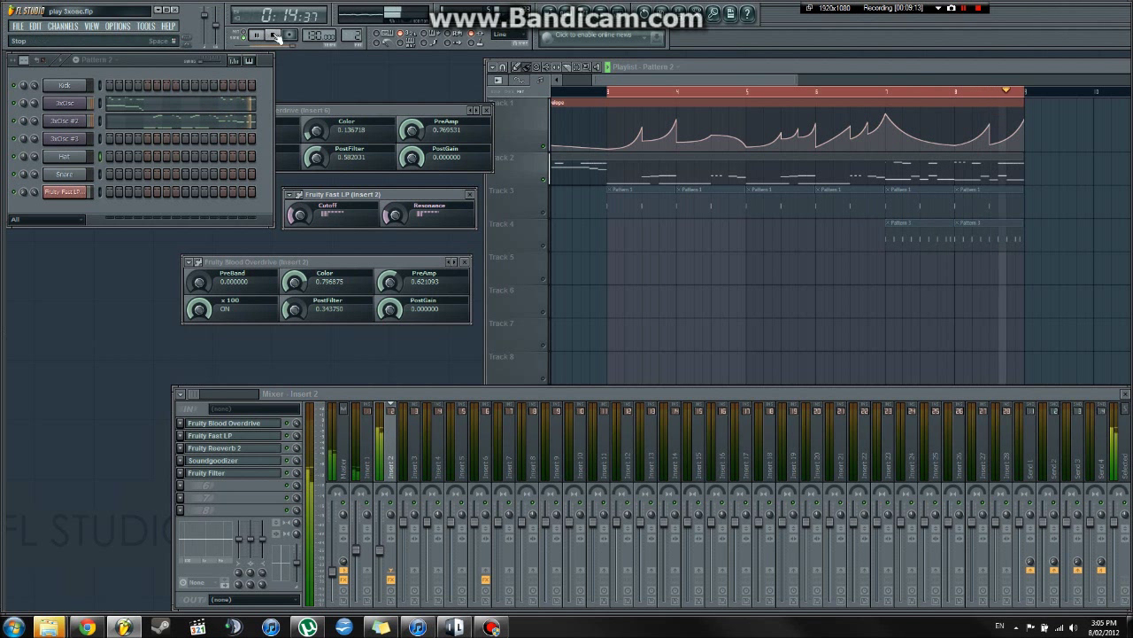
{"action": "key", "text": "space"}
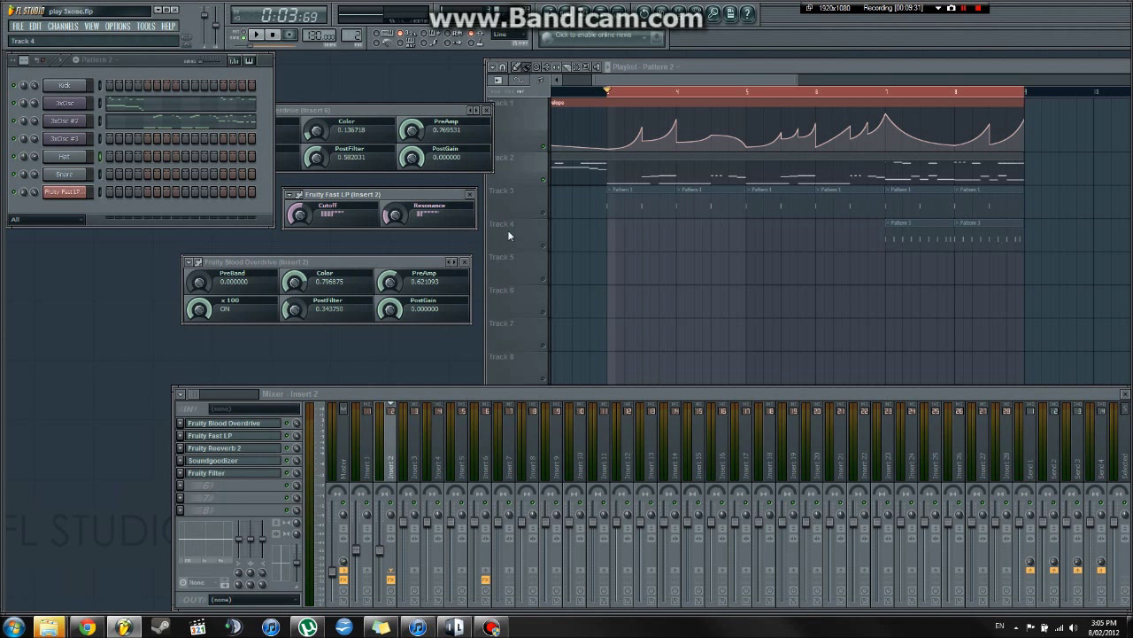
Check 3xOsc #2's channel settings, then close the Fast LP and Insert 6 Blood Overdrive windows.
{"action": "left_click_drag", "start_coordinate": [404, 260], "coordinate": [379, 268]}
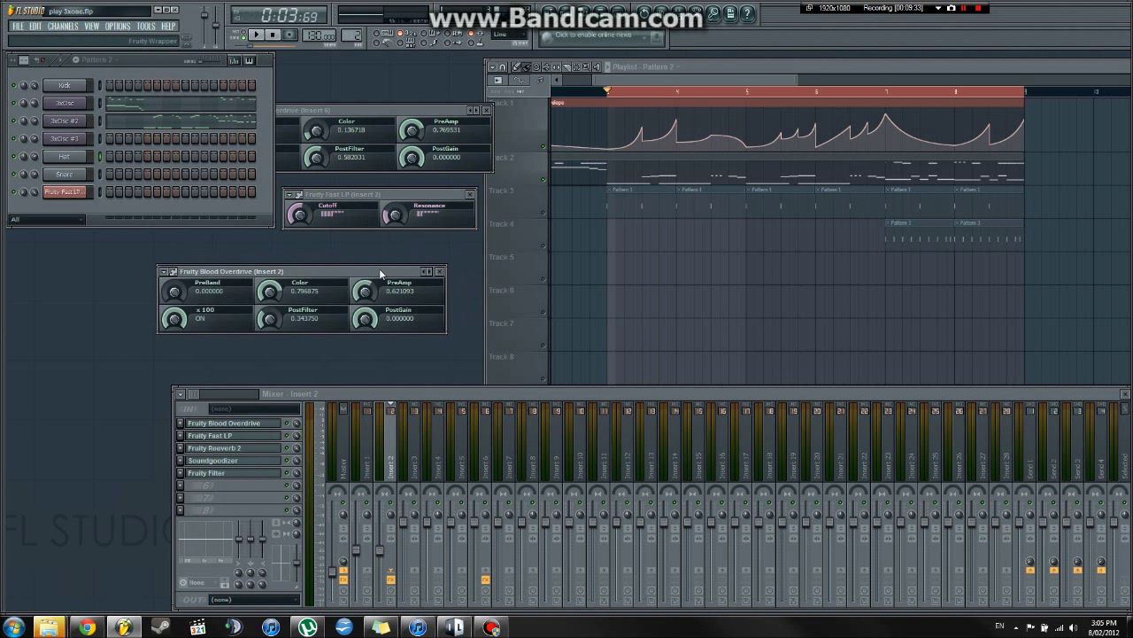
{"action": "left_click", "coordinate": [82, 127]}
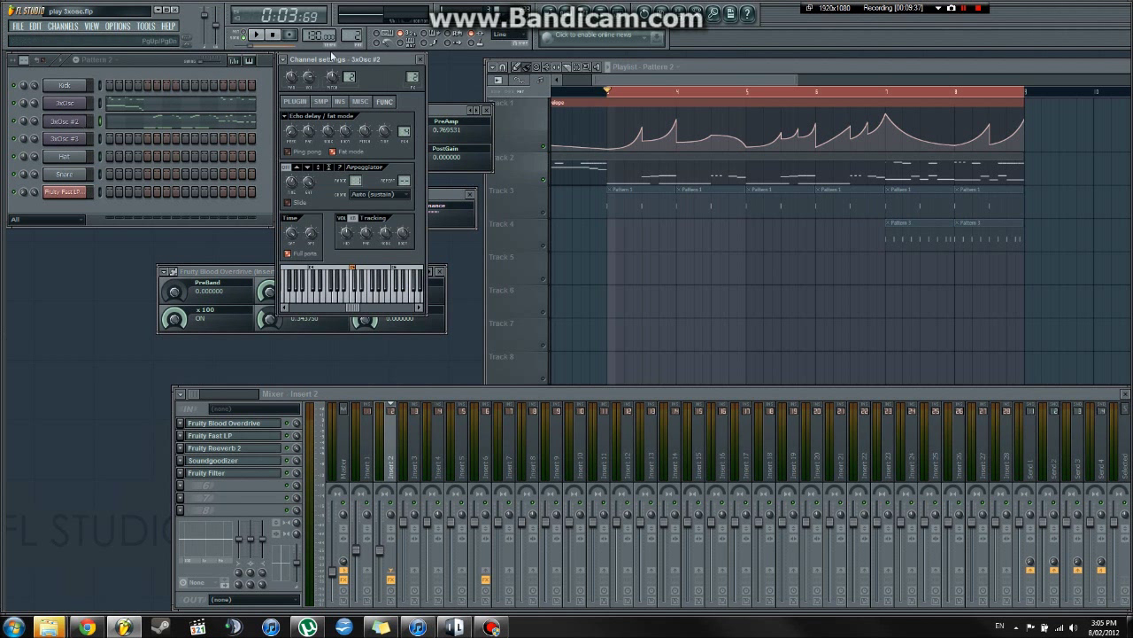
{"action": "left_click", "coordinate": [427, 93]}
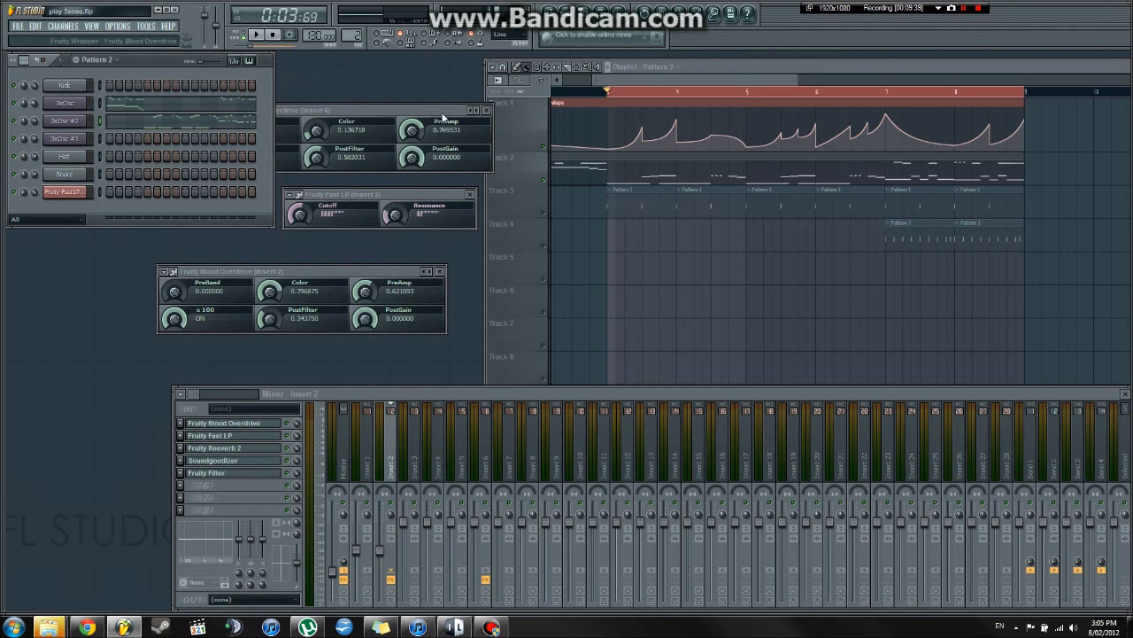
{"action": "left_click_drag", "start_coordinate": [442, 108], "coordinate": [513, 120]}
{"action": "left_click_drag", "start_coordinate": [431, 194], "coordinate": [425, 192]}
{"action": "left_click", "coordinate": [464, 193]}
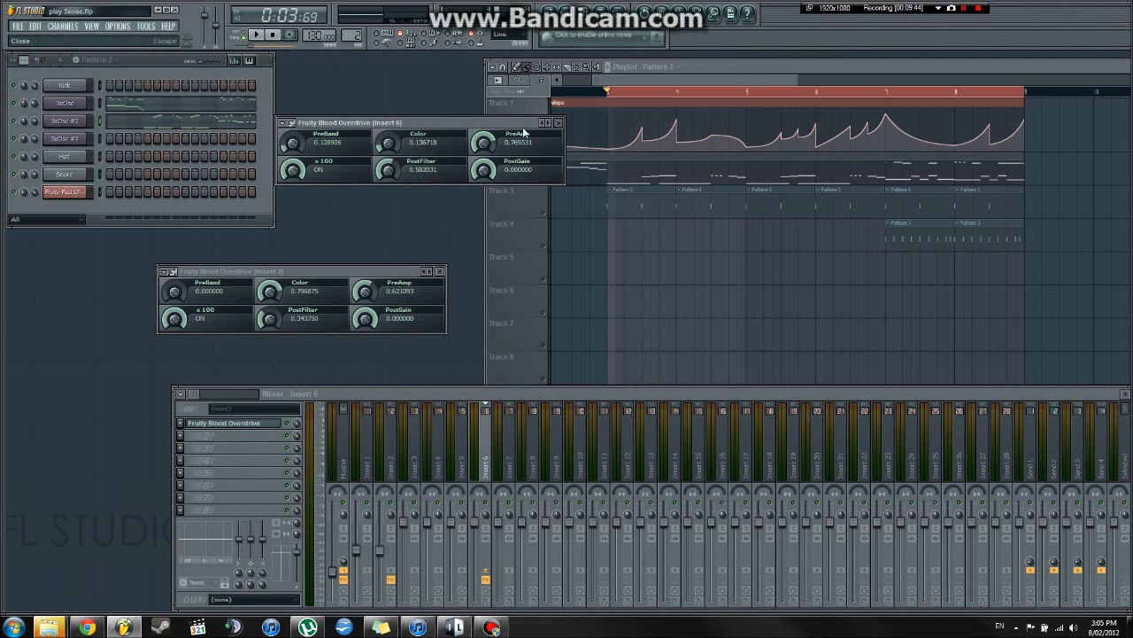
{"action": "left_click", "coordinate": [558, 122]}
View 3xOsc #2's oscillator controls on its PLUGIN tab, then close its settings.
{"action": "left_click", "coordinate": [62, 124]}
{"action": "left_click_drag", "start_coordinate": [406, 91], "coordinate": [438, 76]}
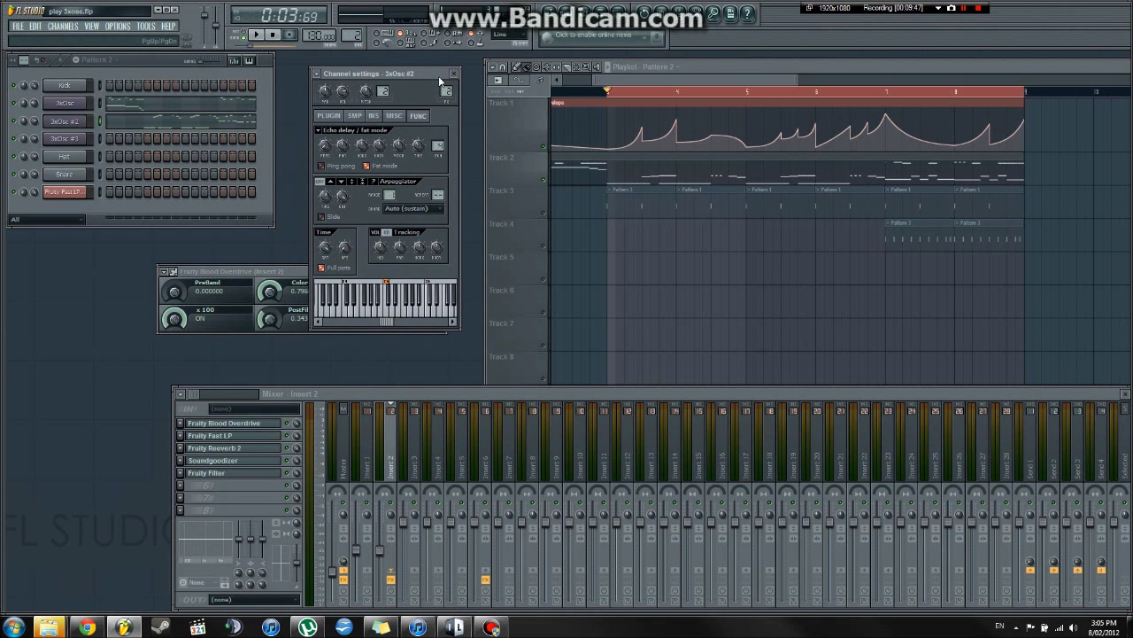
{"action": "left_click", "coordinate": [329, 116]}
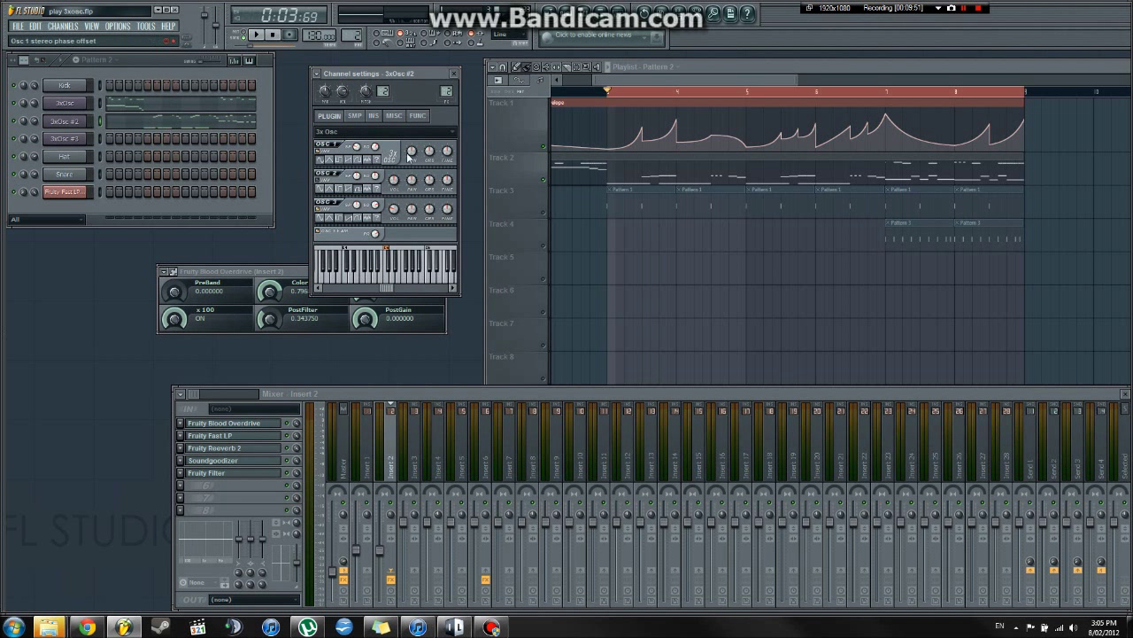
{"action": "left_click", "coordinate": [455, 74]}
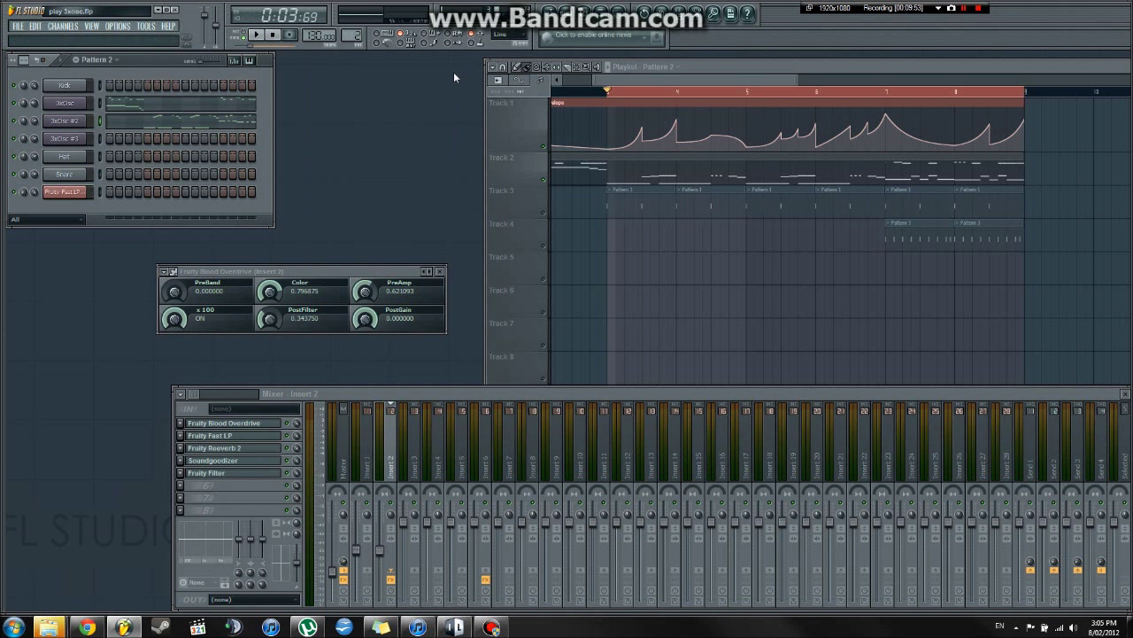